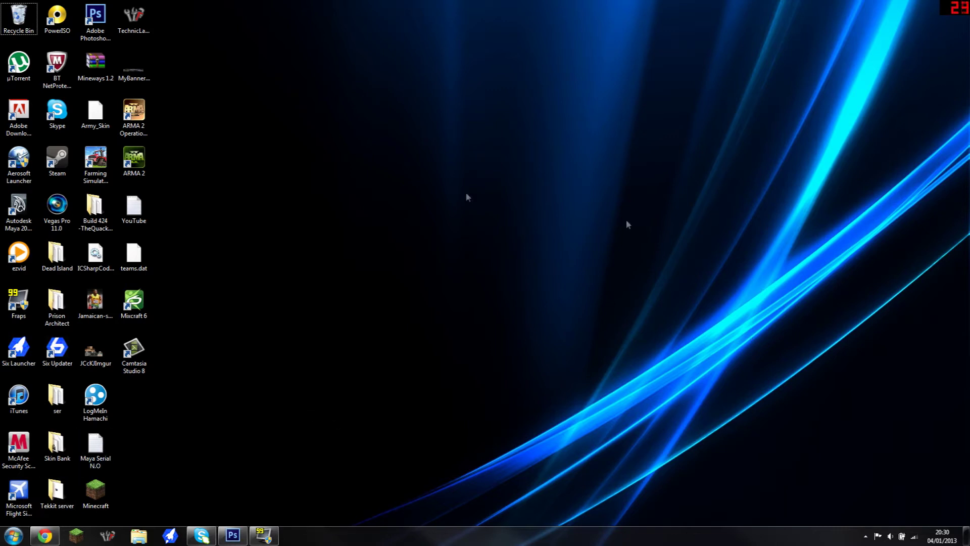
# Step: Download the Wireless Redstone Mod Installer .exe from the Skydaz page's Downloads section, then minimize Chrome
pyautogui.click(45, 536)
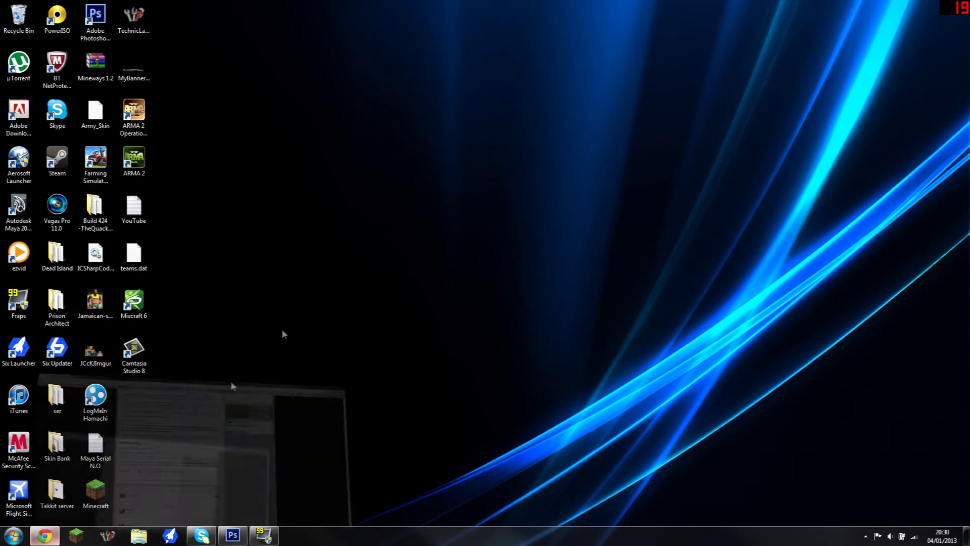
pyautogui.scroll(15, 367, 268)
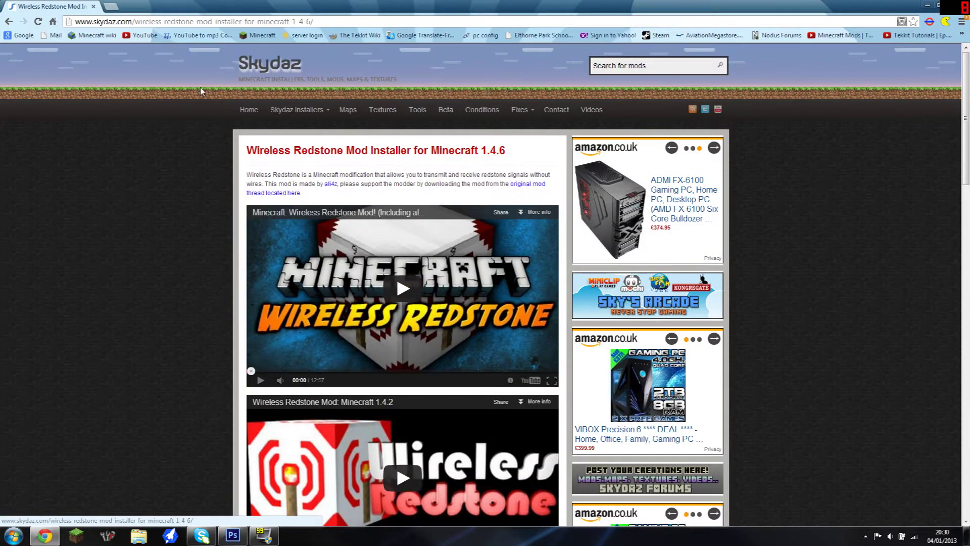
pyautogui.scroll(-8, 323, 133)
pyautogui.scroll(-6, 324, 132)
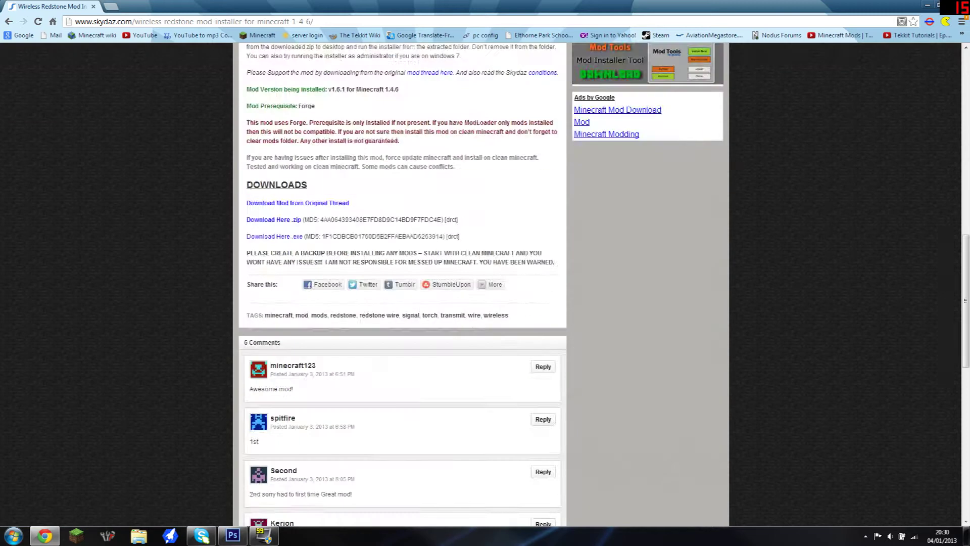
pyautogui.scroll(2, 309, 240)
pyautogui.scroll(12, 308, 240)
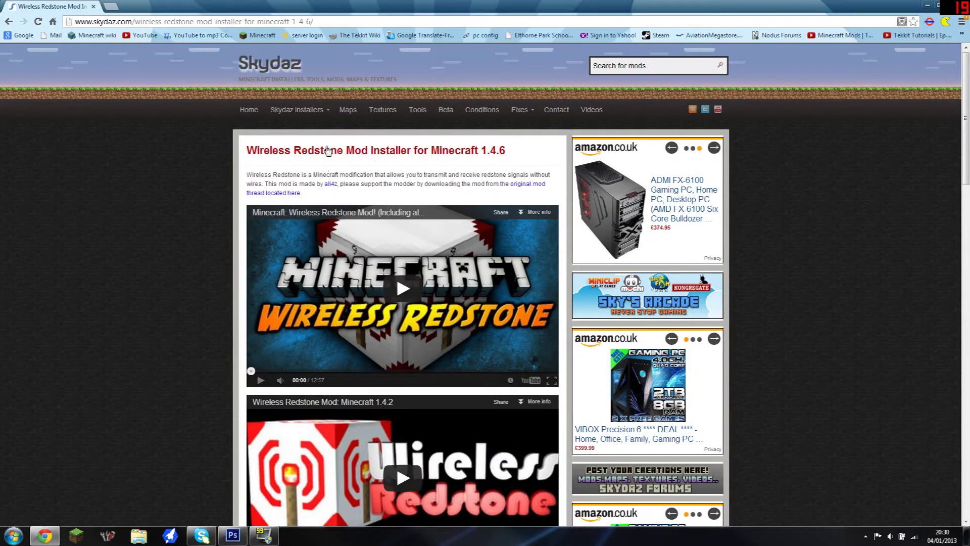
pyautogui.scroll(-14, 511, 161)
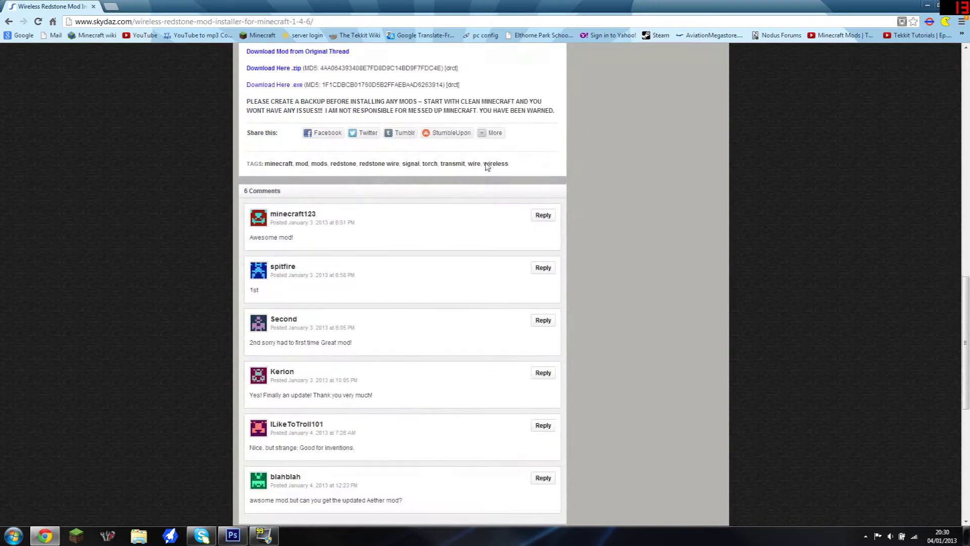
pyautogui.scroll(2, 487, 167)
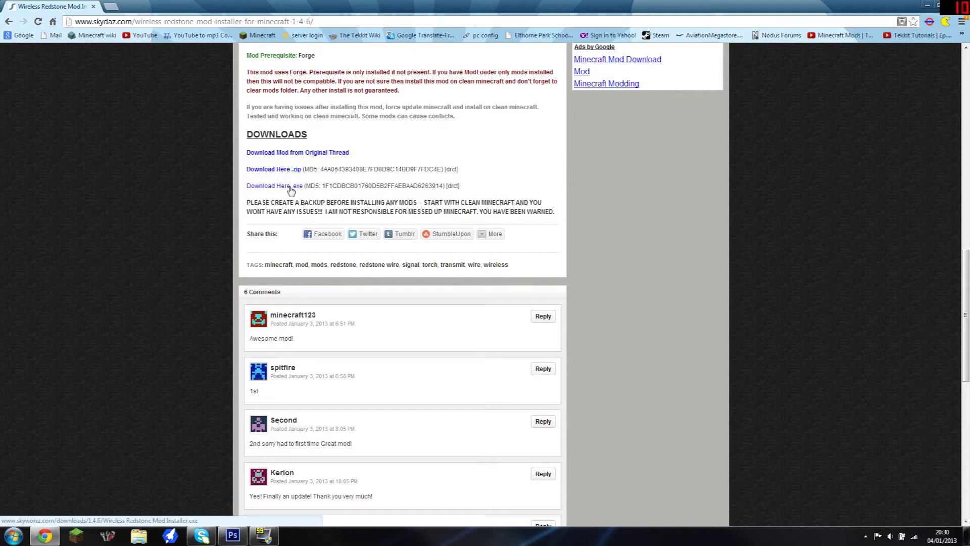
pyautogui.click(290, 191)
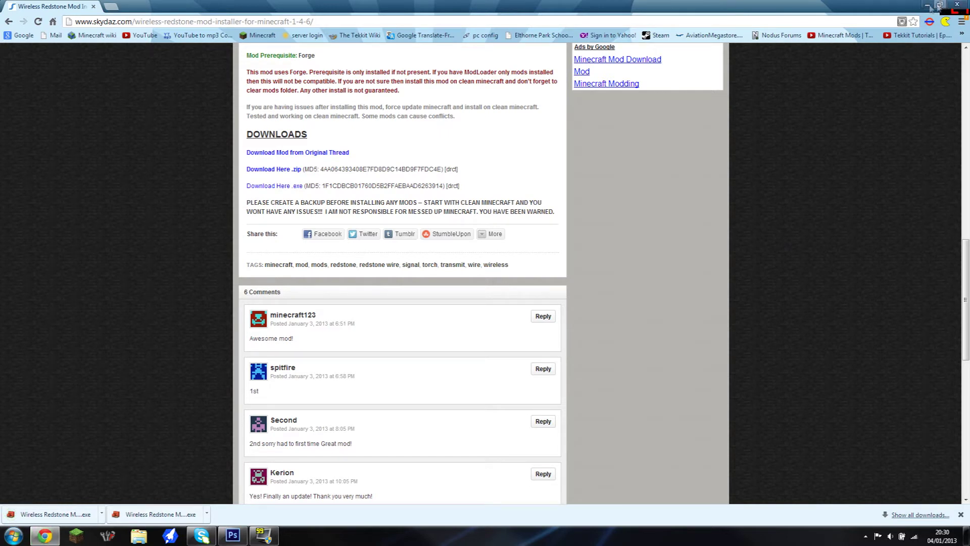
pyautogui.click(928, 6)
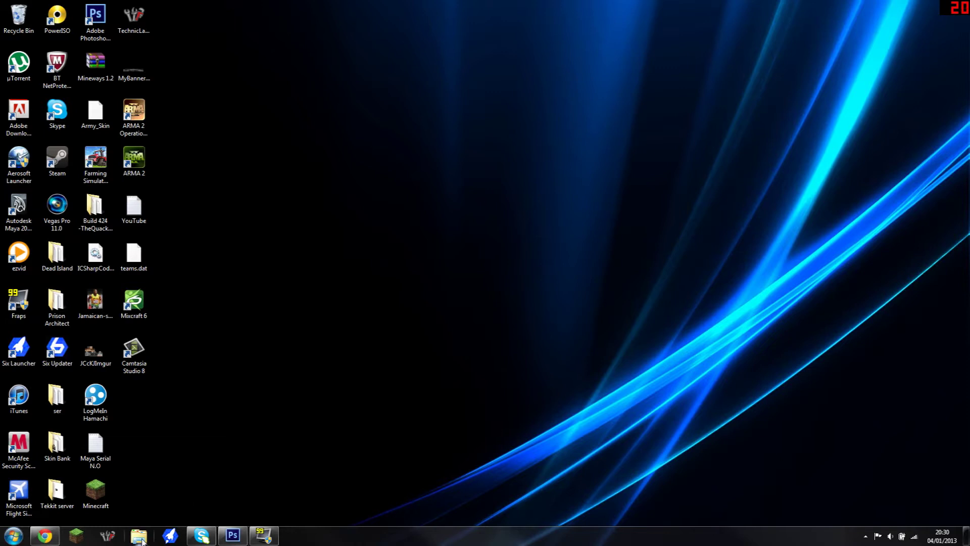
# Step: Run the Wireless Redstone Mod Installer from the Downloads folder, approving the security warning
pyautogui.click(139, 535)
pyautogui.click(269, 204)
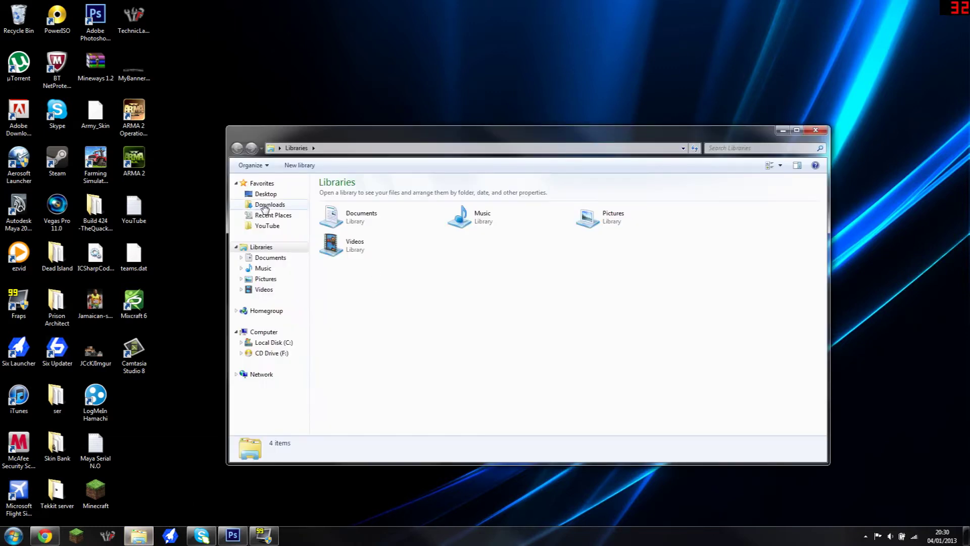
pyautogui.doubleClick(341, 223)
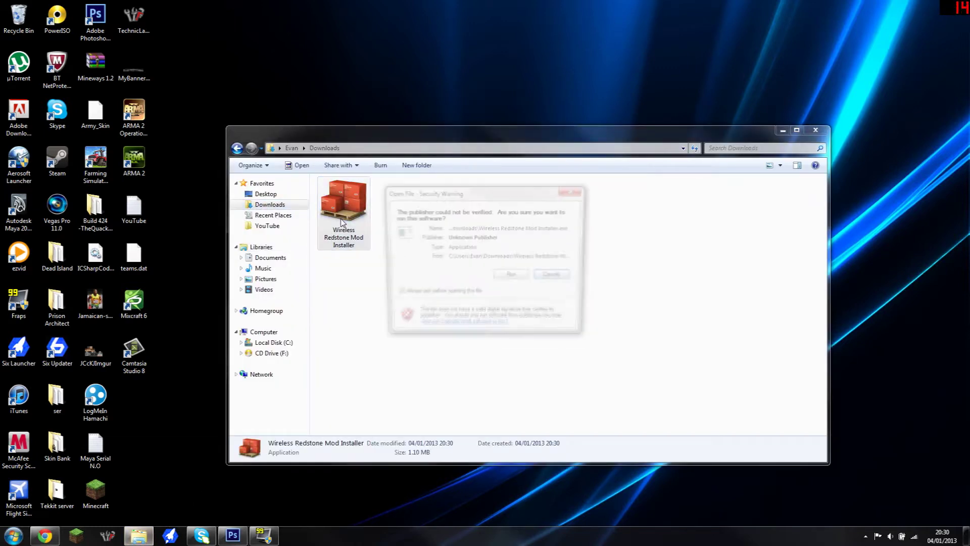
pyautogui.click(501, 279)
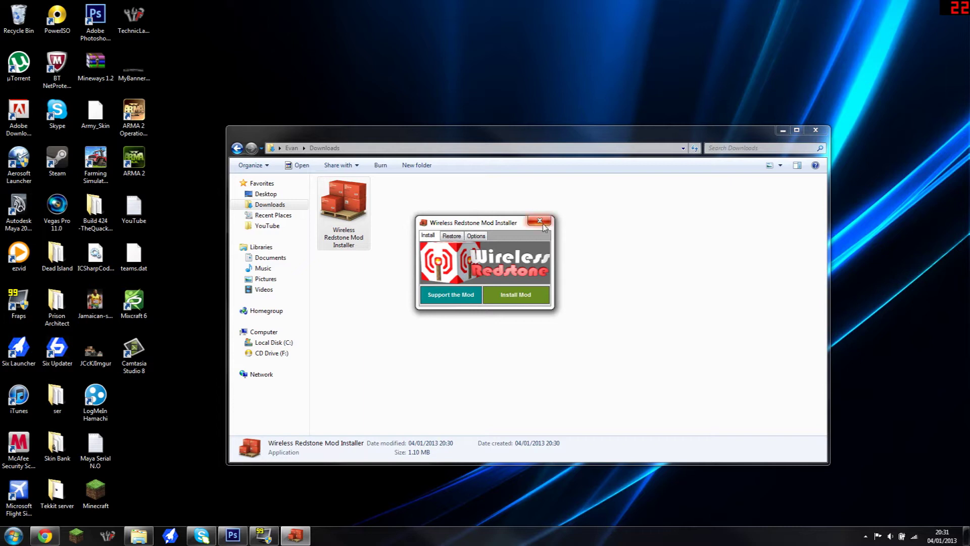
# Step: Close the mod installer window and dismiss the compatibility warning
pyautogui.click(539, 221)
pyautogui.press('super')
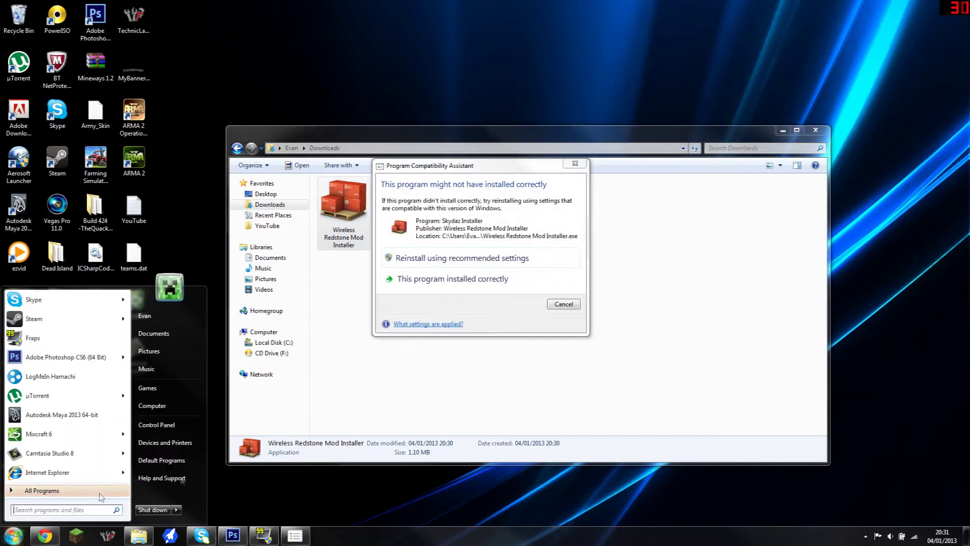
pyautogui.click(564, 303)
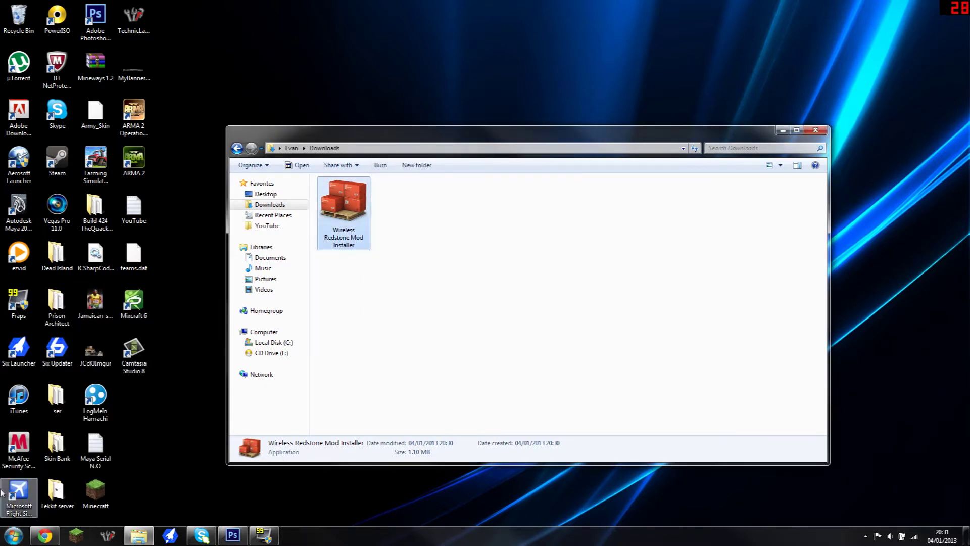
# Step: Open the AppData Roaming folder by searching %appdata% from the Start menu
pyautogui.click(3, 537)
pyautogui.moveTo(178, 516)
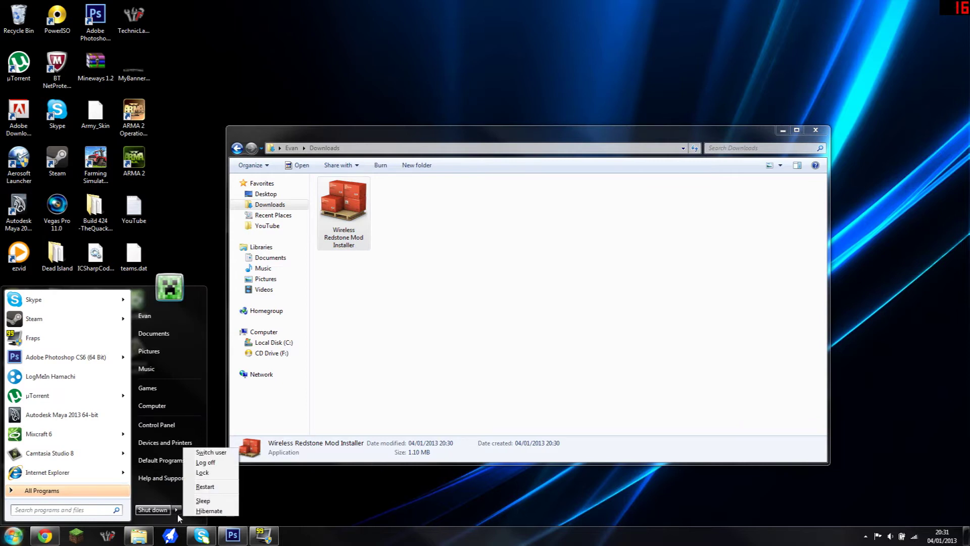
pyautogui.click(61, 510)
pyautogui.write('%')
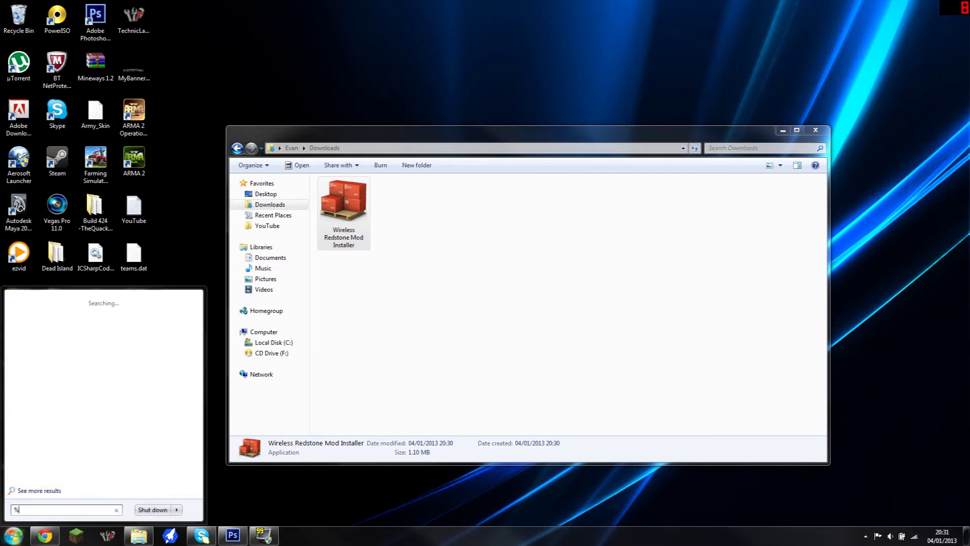
pyautogui.write('appdadaT')
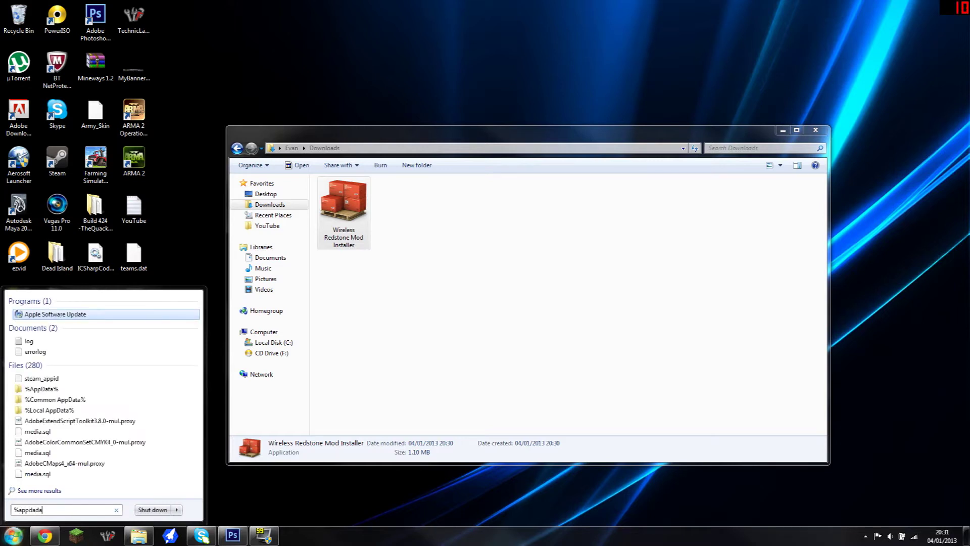
pyautogui.press('Down')
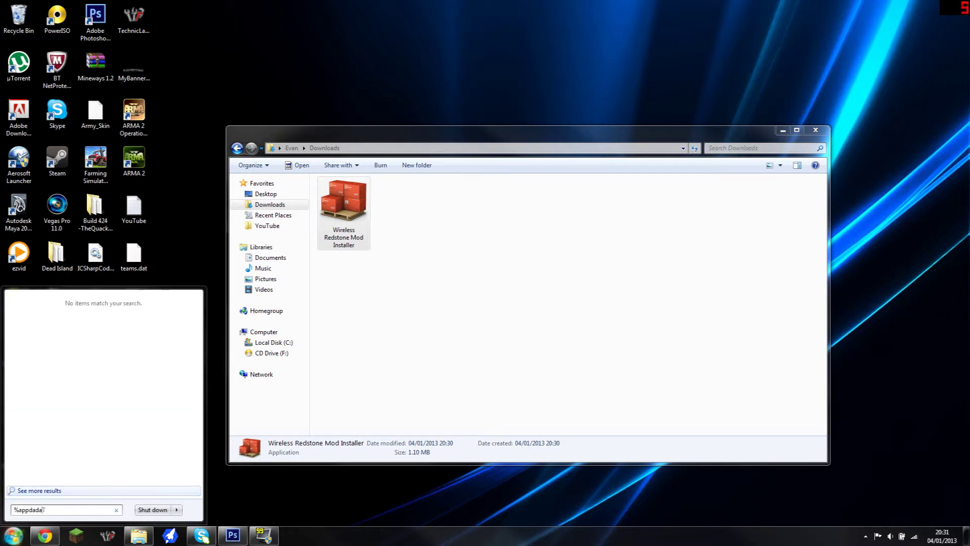
pyautogui.press('BackSpace')
pyautogui.write('T')
pyautogui.press('BackSpace')
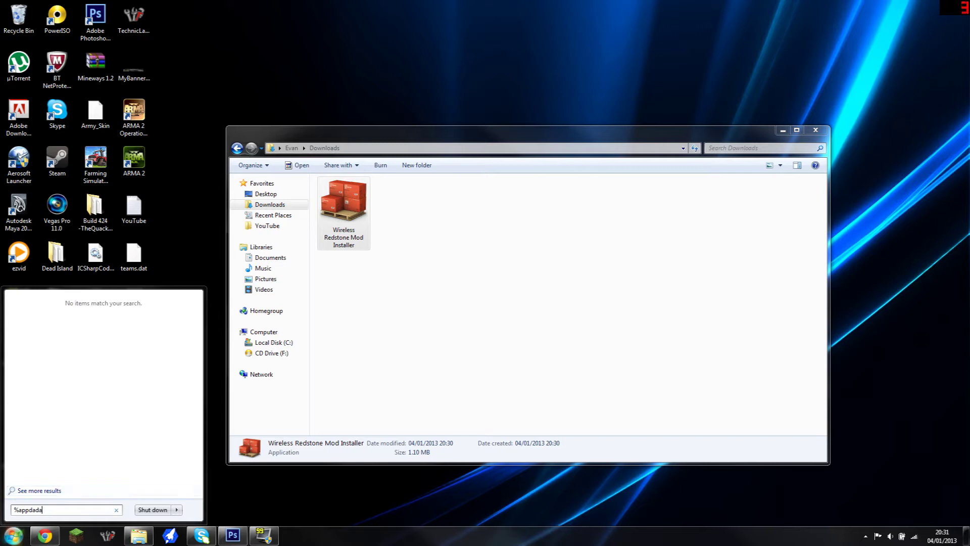
pyautogui.write('T%')
pyautogui.press('BackSpace')
pyautogui.press('BackSpace')
pyautogui.press('BackSpace')
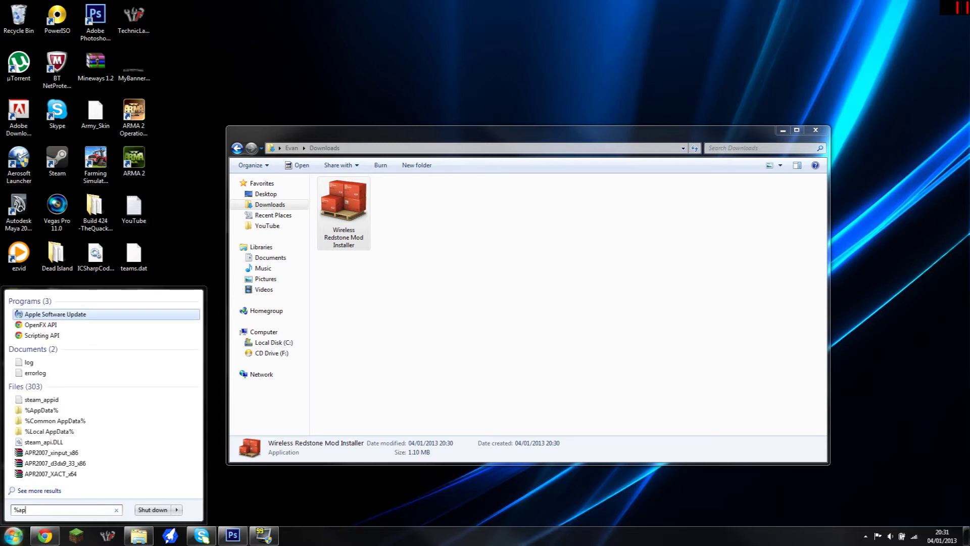
pyautogui.write('pdadat')
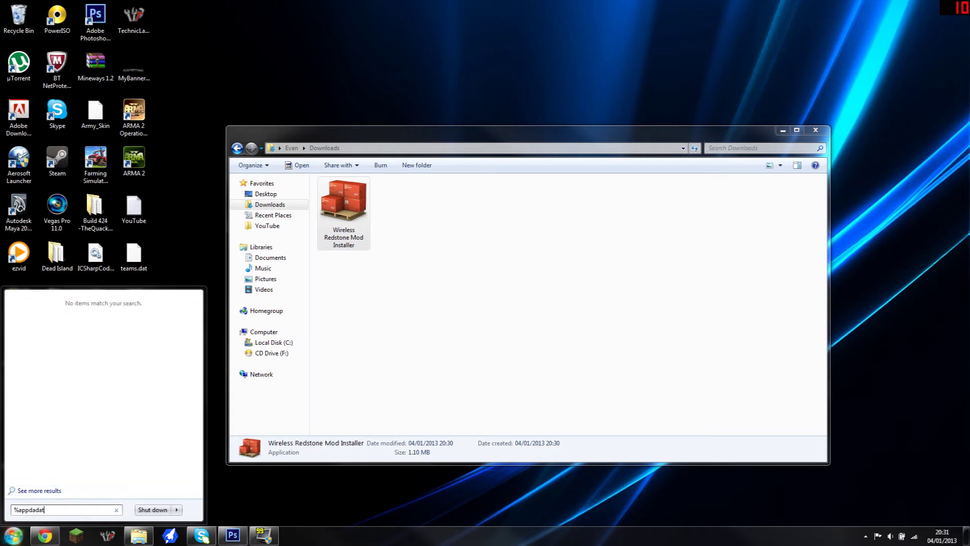
pyautogui.press('BackSpace')
pyautogui.press('BackSpace')
pyautogui.write('ata%')
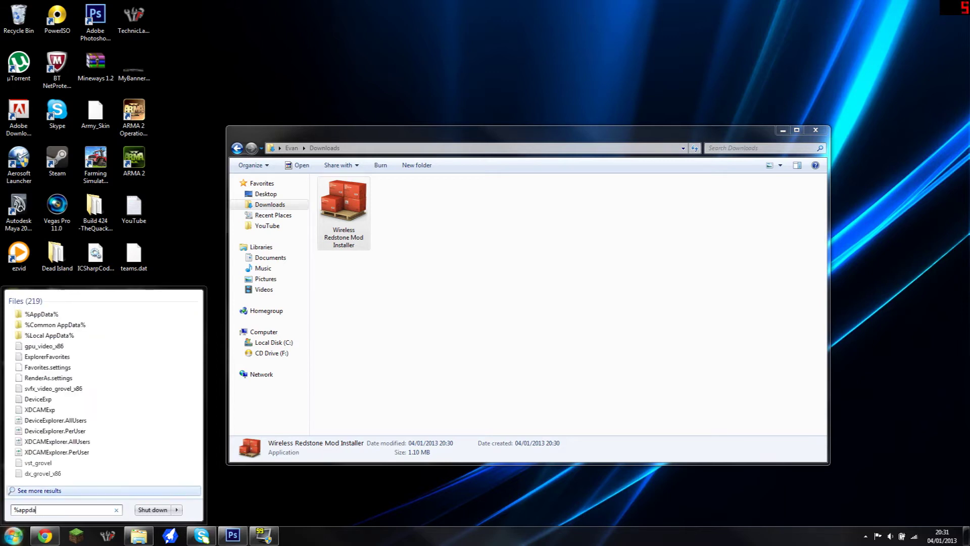
pyautogui.press('Return')
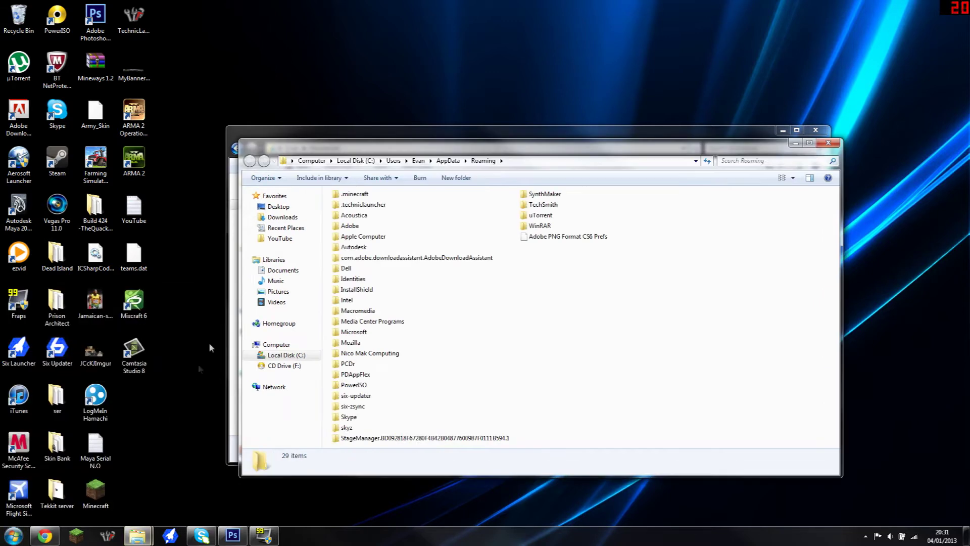
# Step: Go into .minecraft > bin and open minecraft.jar with the WinRAR archiver
pyautogui.doubleClick(349, 207)
pyautogui.doubleClick(347, 208)
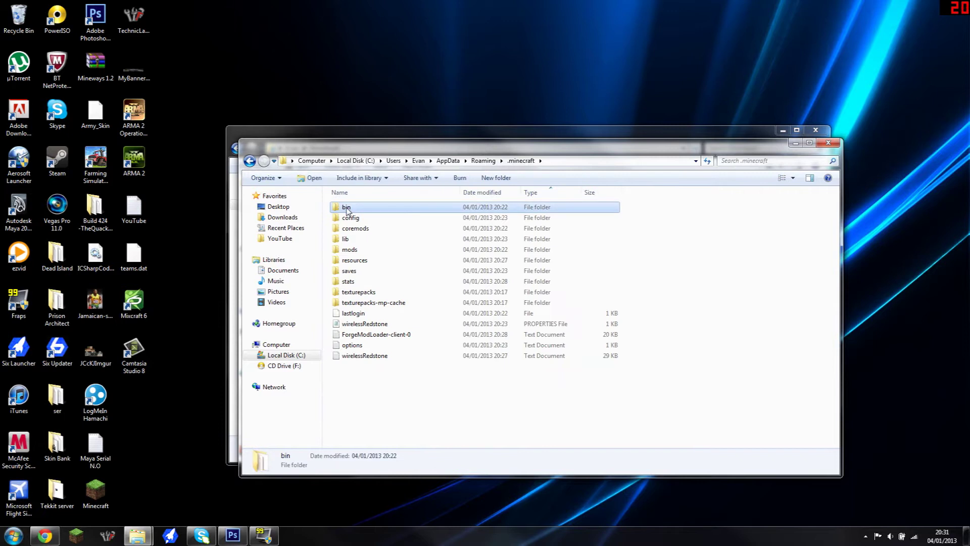
pyautogui.click(361, 271)
pyautogui.rightClick(361, 271)
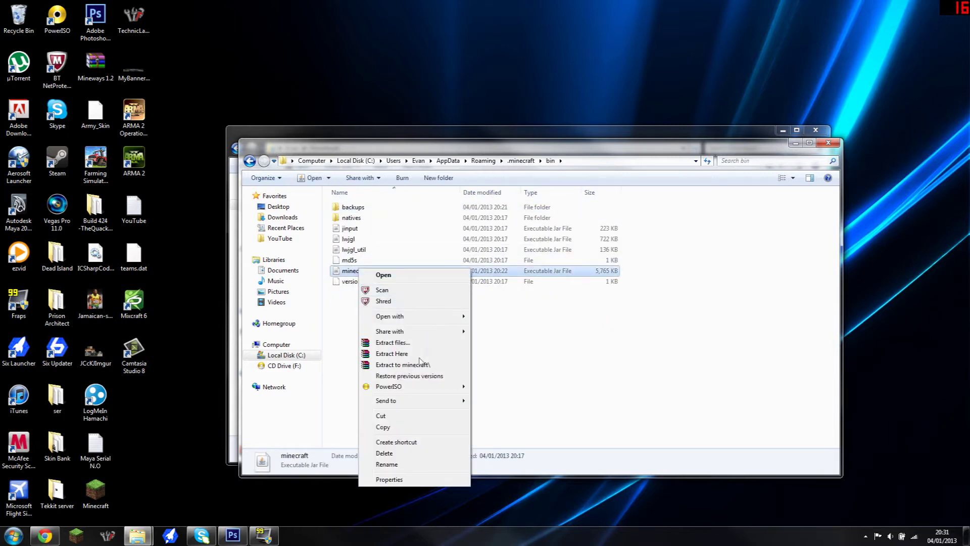
pyautogui.moveTo(432, 317)
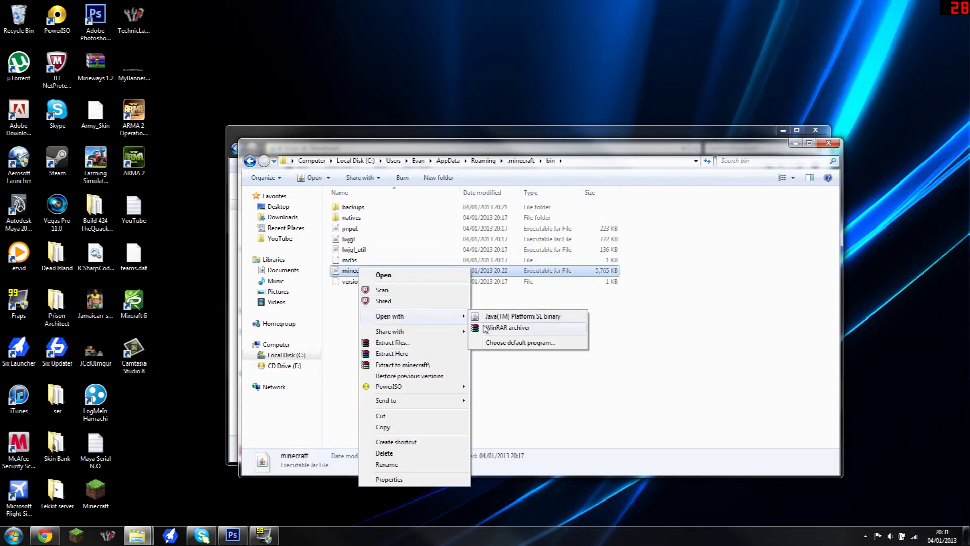
pyautogui.click(493, 317)
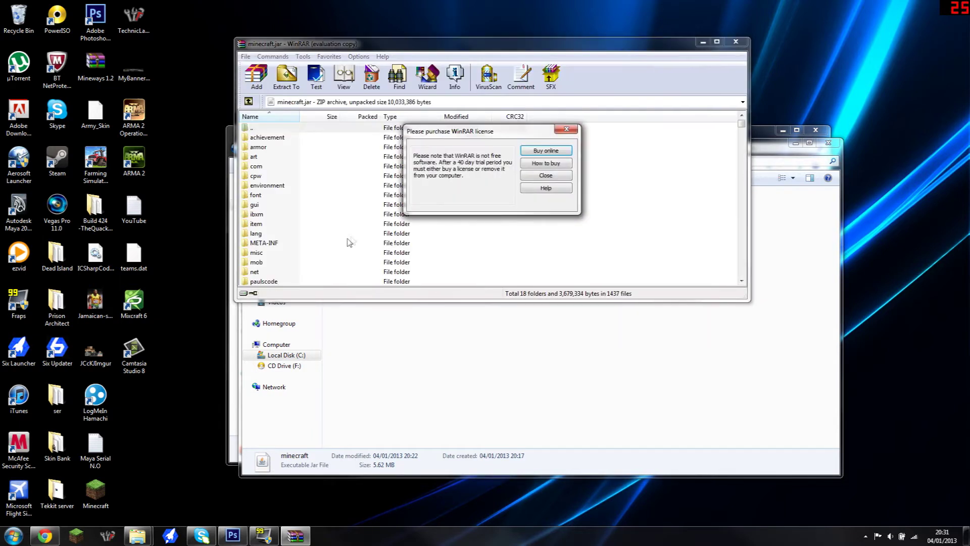
# Step: Dismiss WinRAR's licence reminder, select META-INF, then close WinRAR, bin and Downloads windows
pyautogui.click(544, 174)
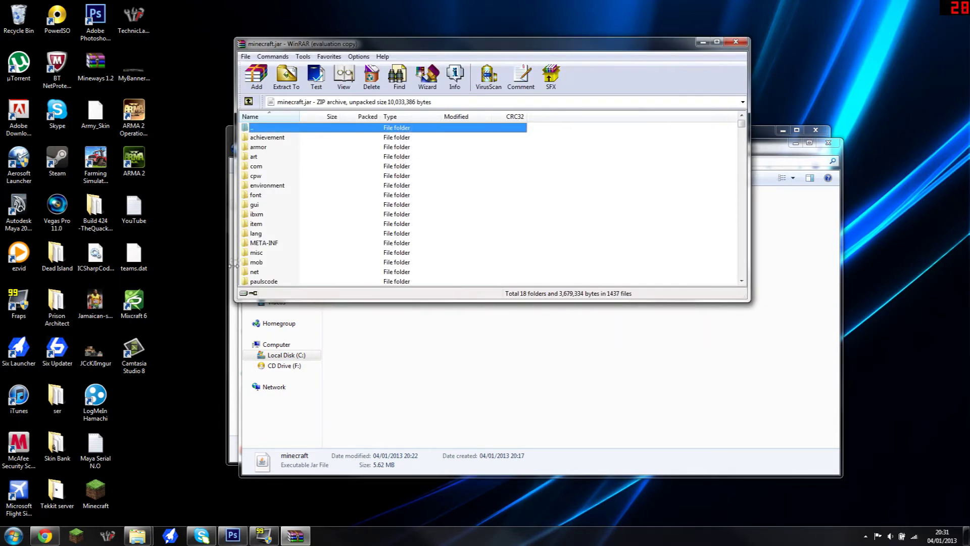
pyautogui.click(255, 244)
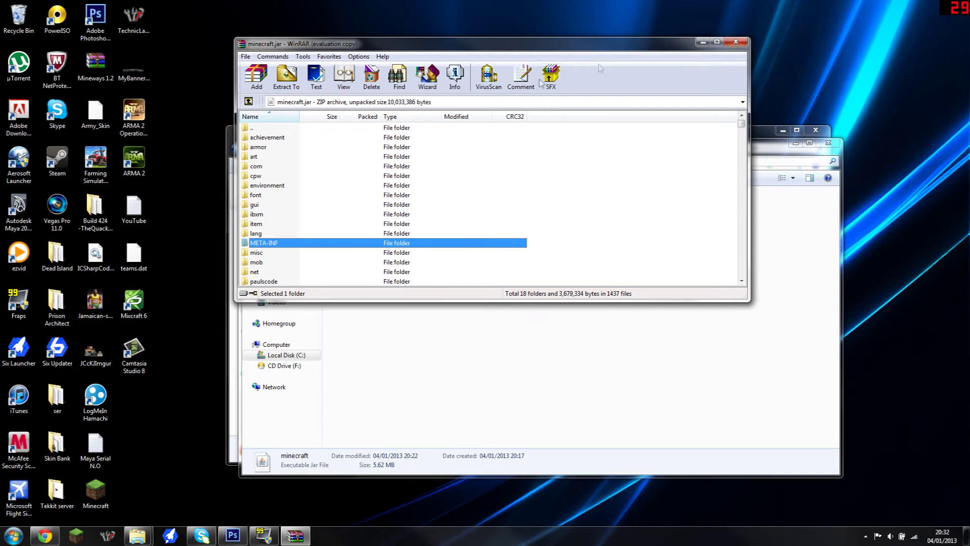
pyautogui.click(735, 42)
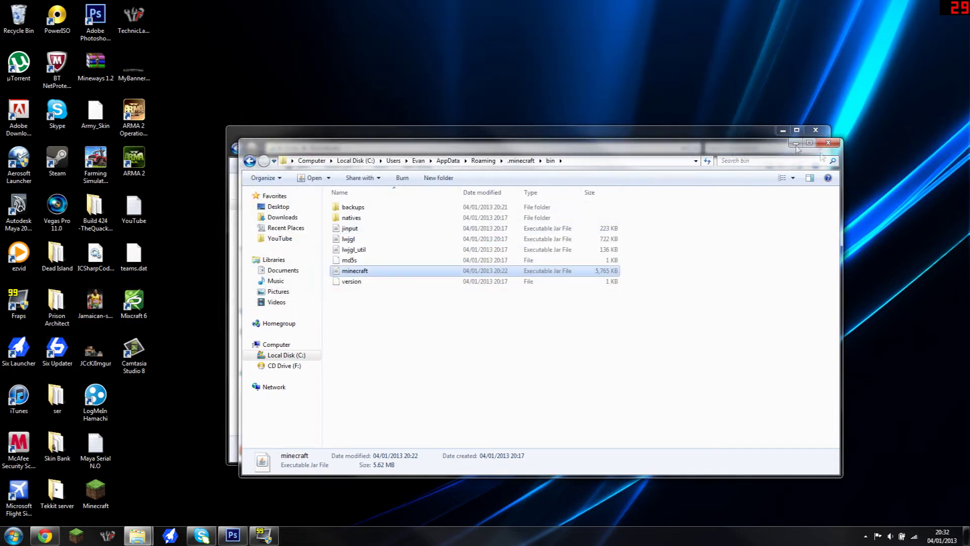
pyautogui.click(828, 143)
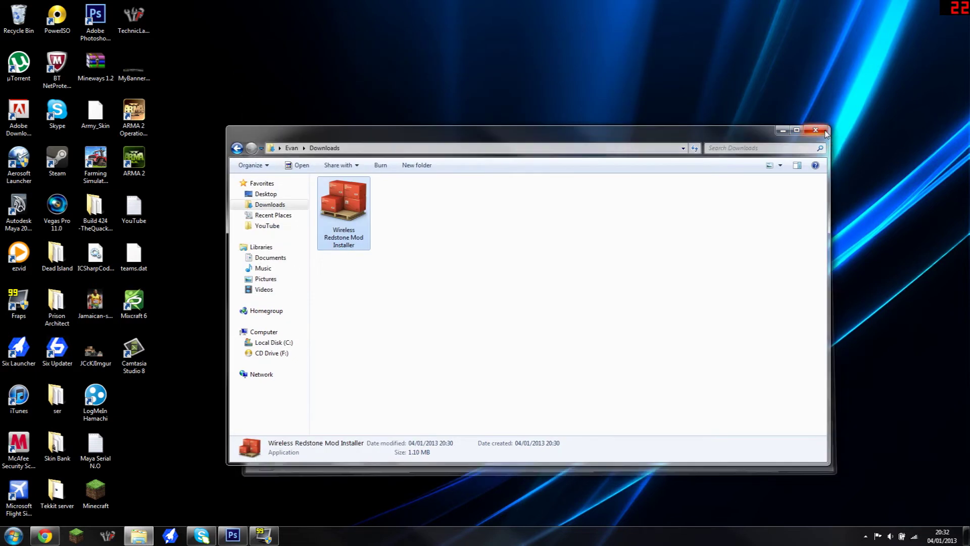
pyautogui.click(825, 133)
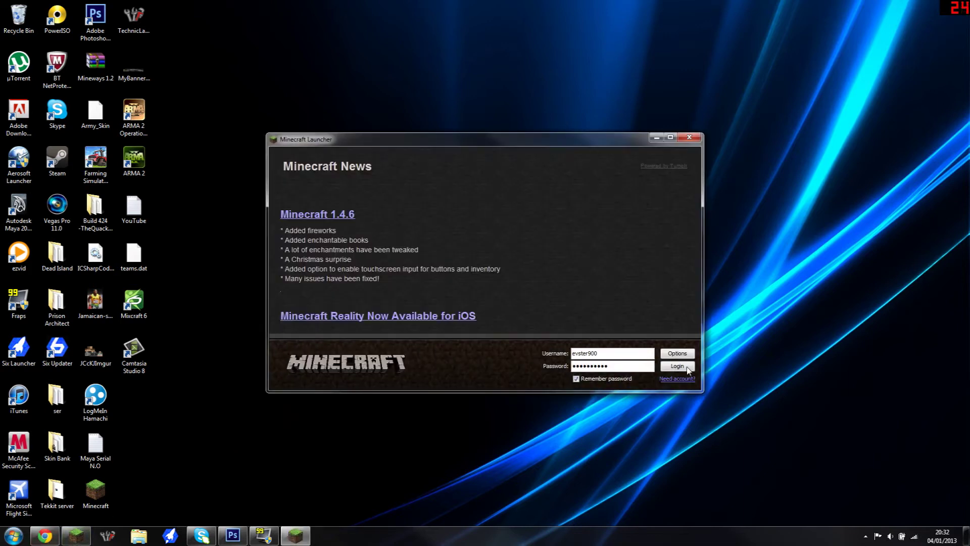
# Step: Log in to the launcher, maximise the game and play the singleplayer world 'New World'
pyautogui.click(686, 370)
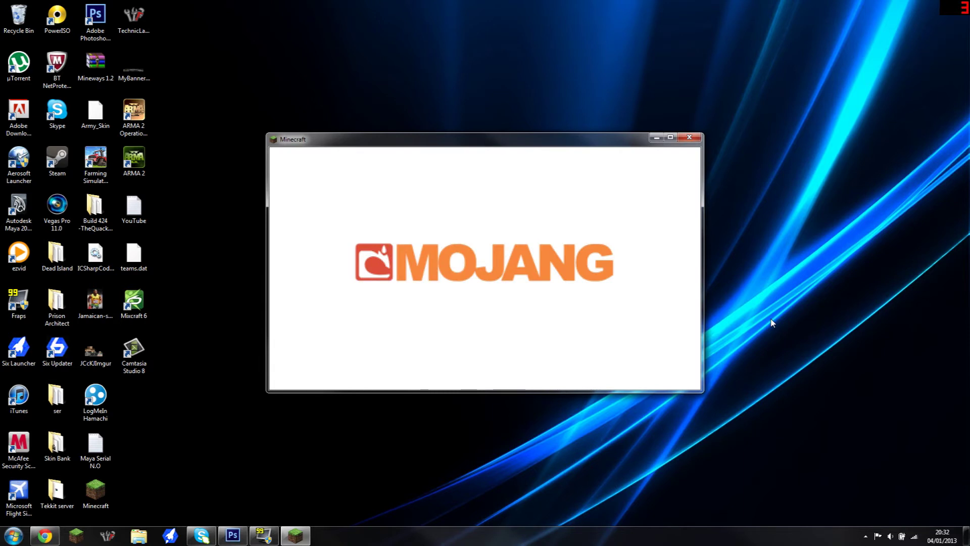
pyautogui.click(671, 138)
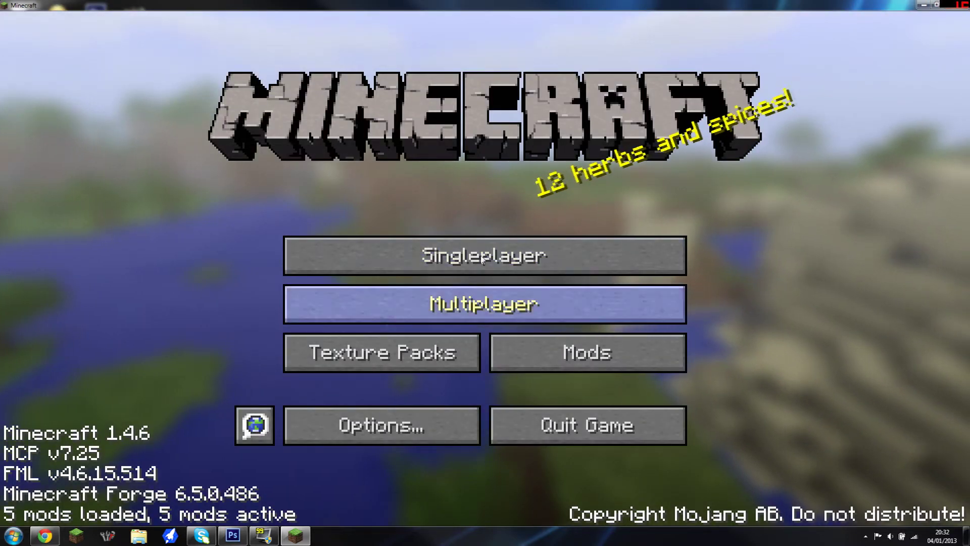
pyautogui.click(445, 258)
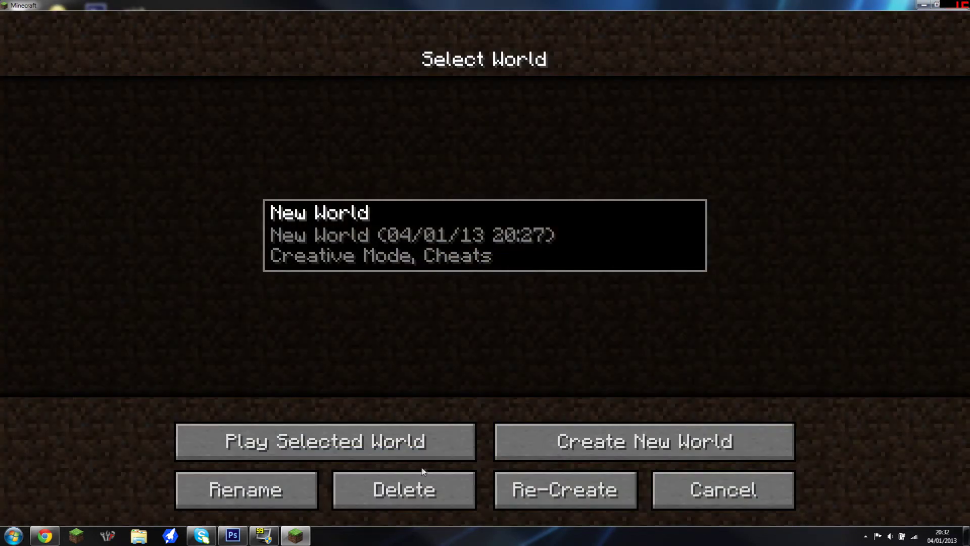
pyautogui.click(314, 441)
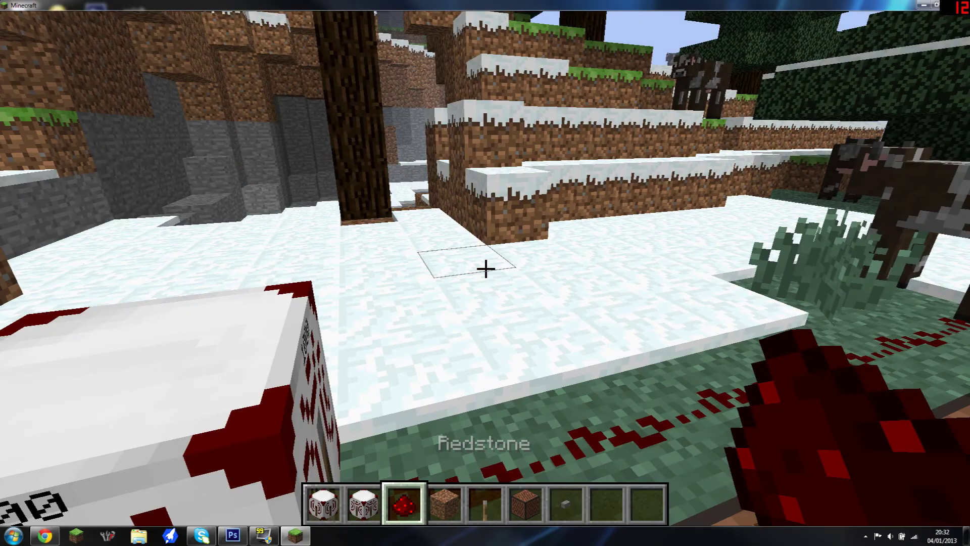
# Step: Place a Wireless Transmitter on the snowy ledge
pyautogui.moveTo(485, 269)
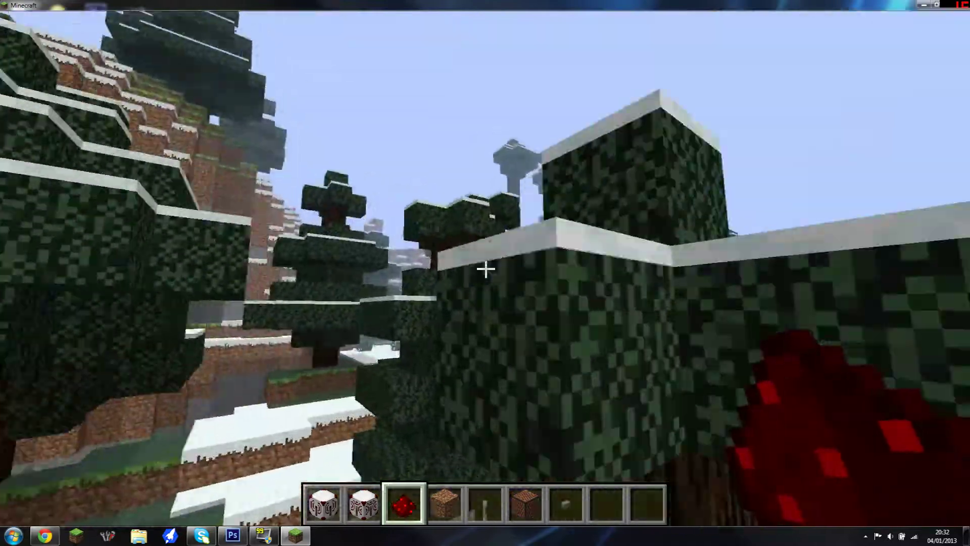
pyautogui.scroll(2, 486, 273)
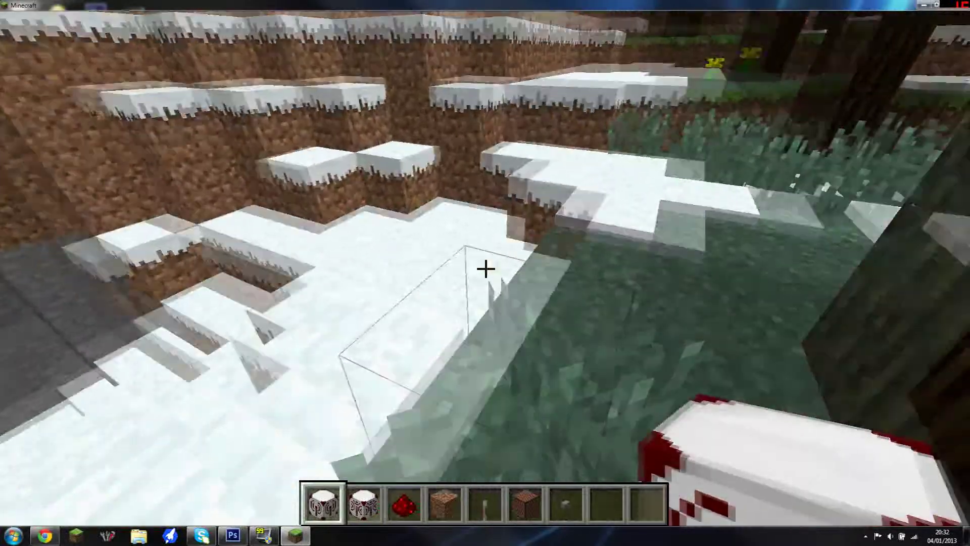
pyautogui.rightClick(485, 271)
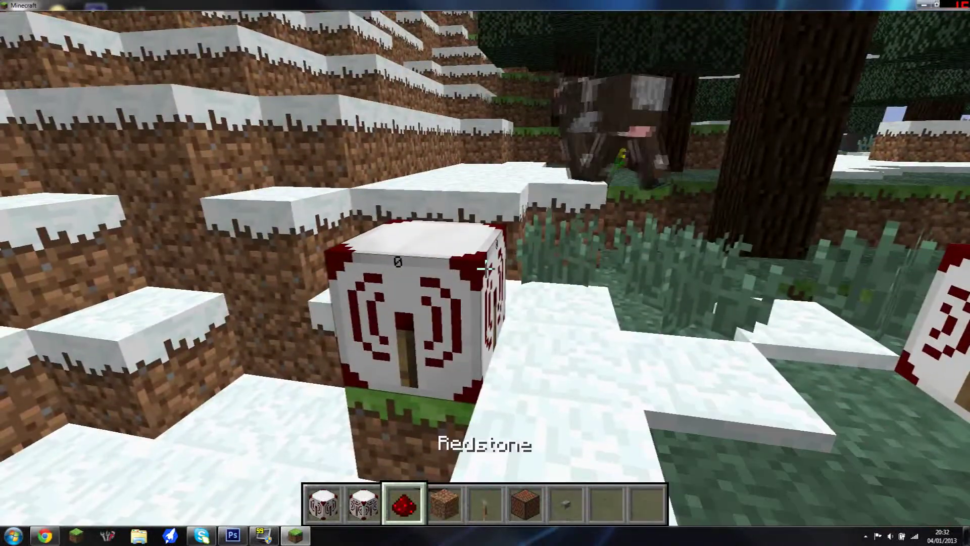
# Step: Place a lever beside the transmitter, clear the tall grass, and open the transmitter's frequency settings
pyautogui.press('w')
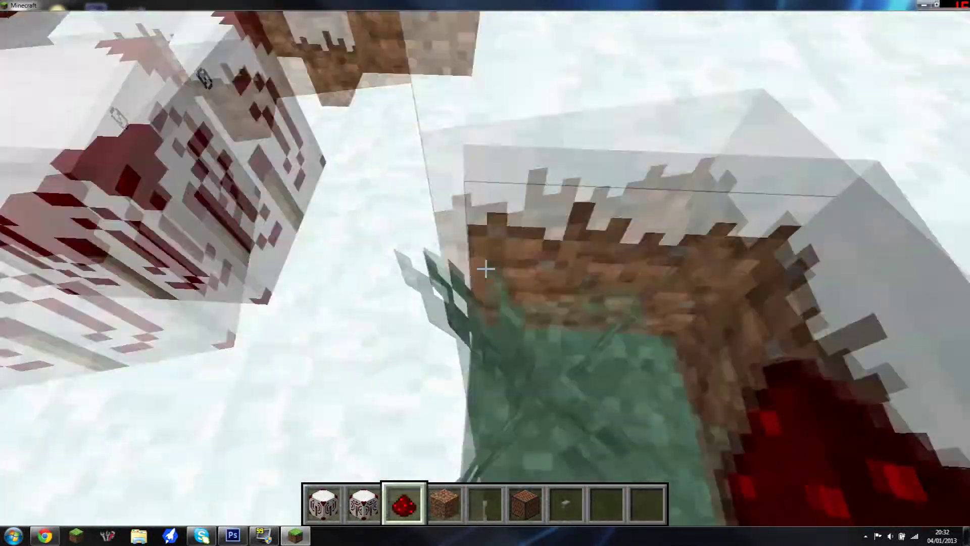
pyautogui.press('s')
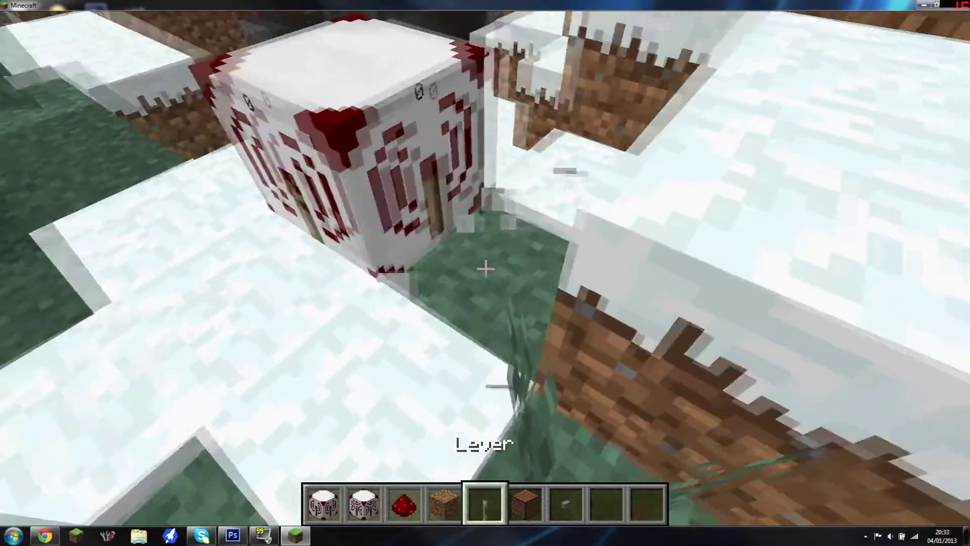
pyautogui.rightClick(485, 269)
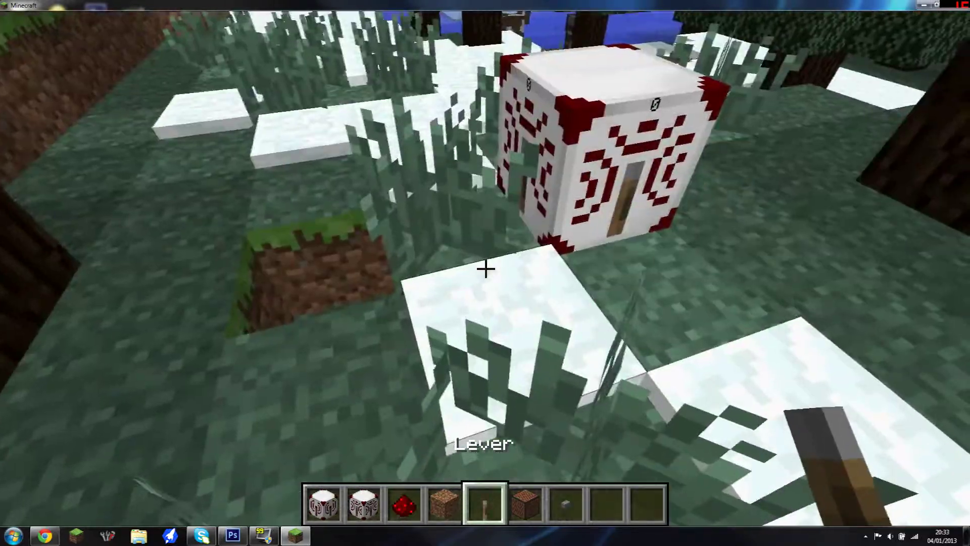
pyautogui.click(485, 269)
pyautogui.press('3')
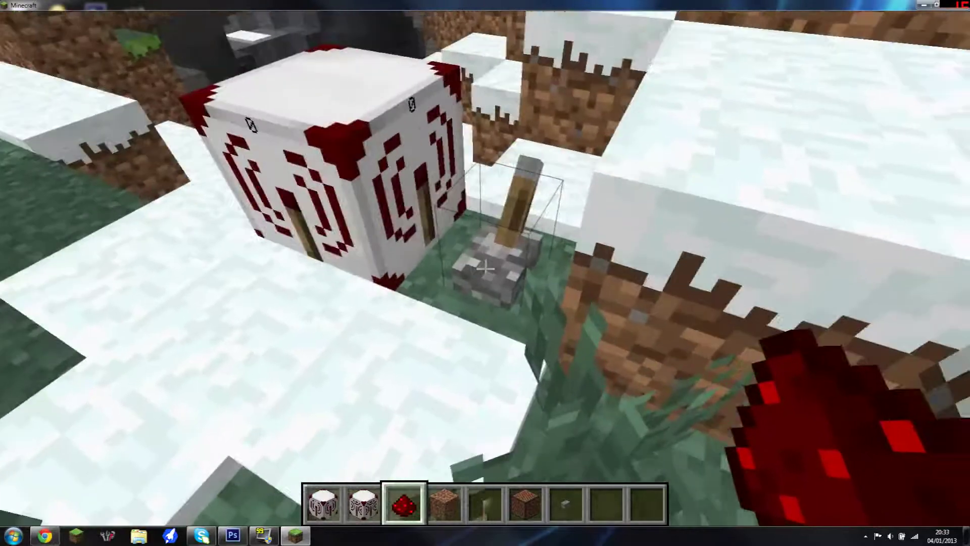
pyautogui.press('w')
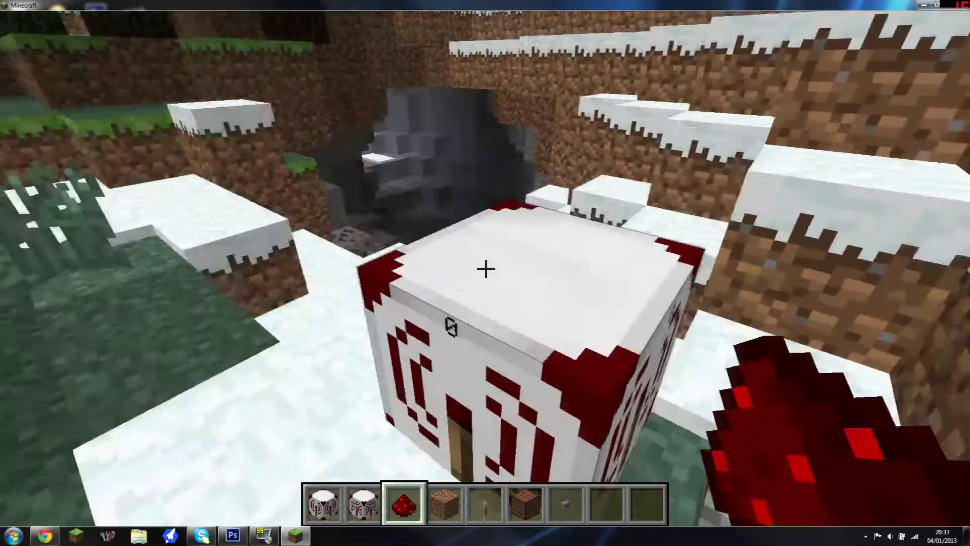
pyautogui.rightClick(485, 269)
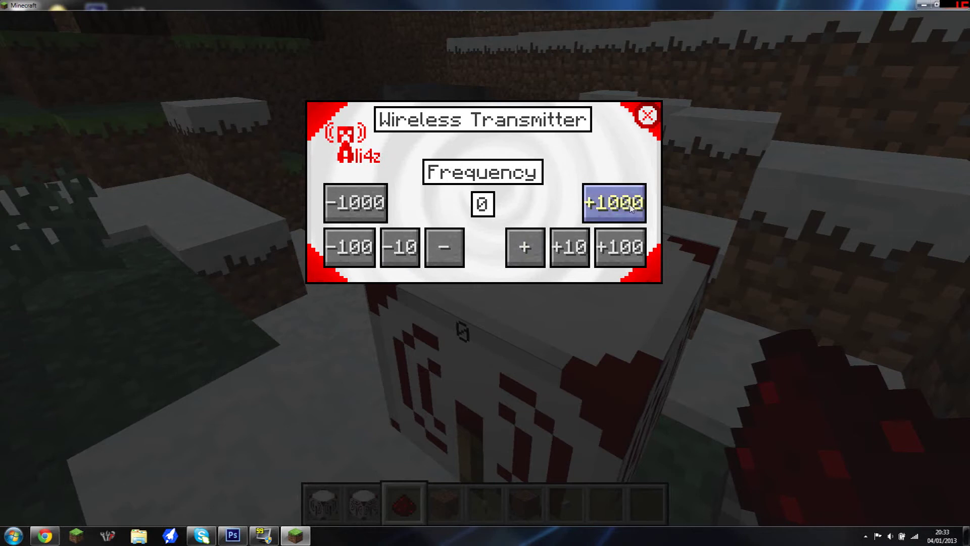
# Step: Fly back to the redstone dirt block and press the button to power the redstone
pyautogui.press('Escape')
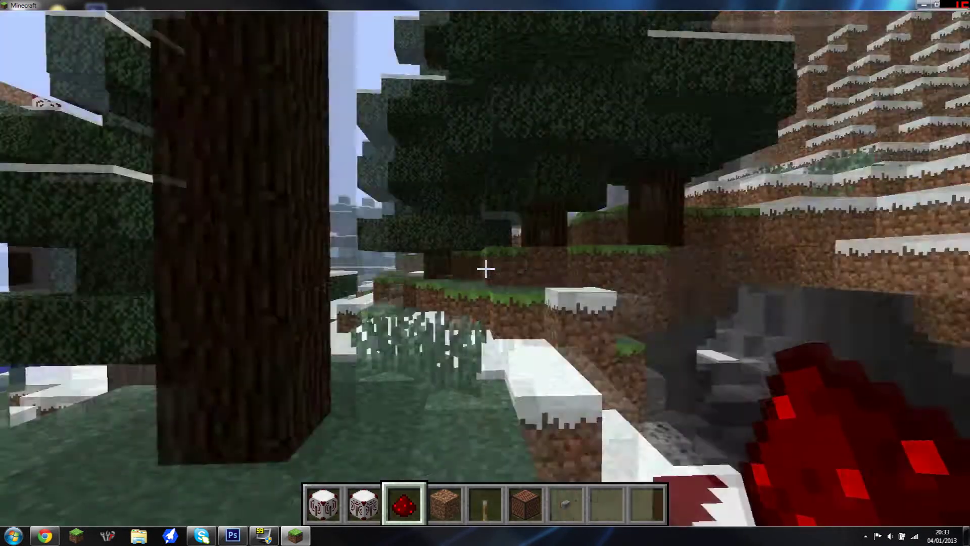
pyautogui.press('w')
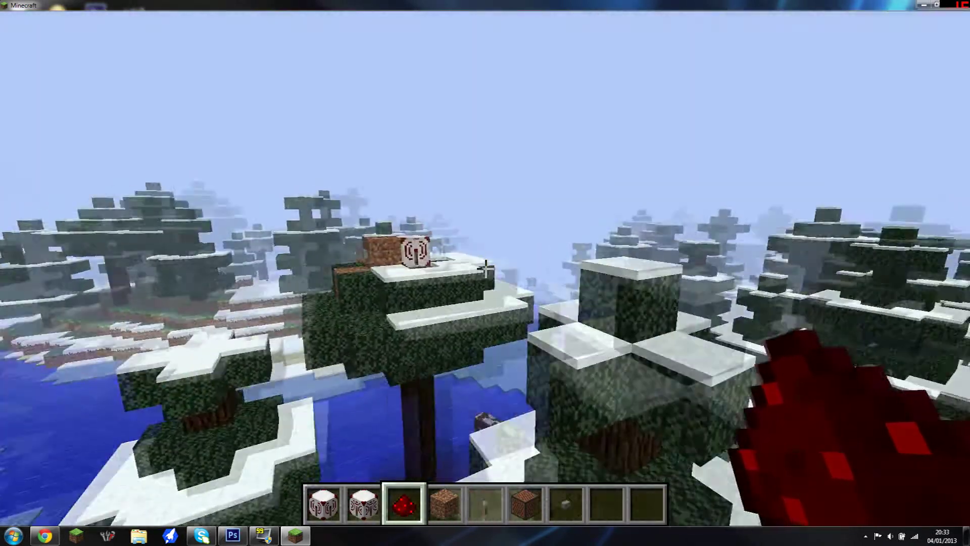
pyautogui.press('w')
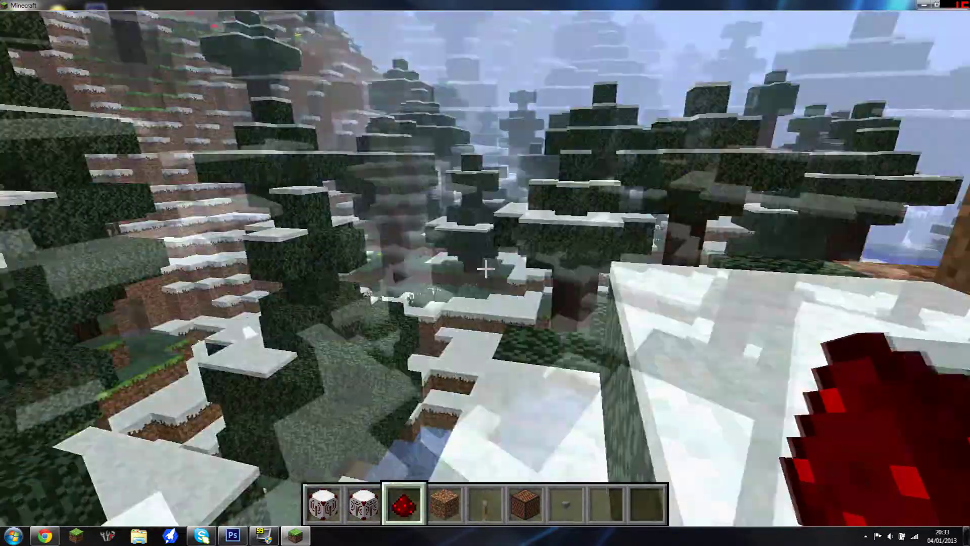
pyautogui.press('s')
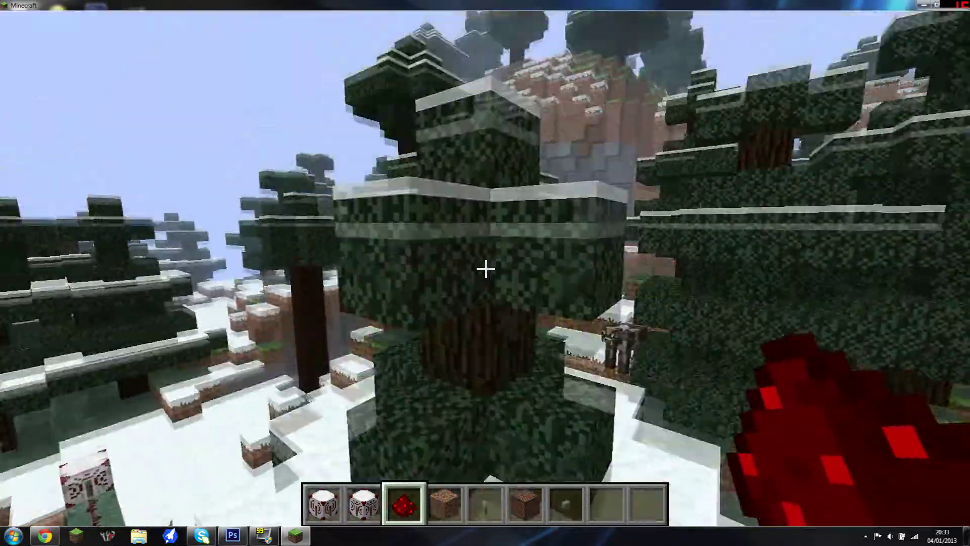
pyautogui.press('space')
pyautogui.press('w')
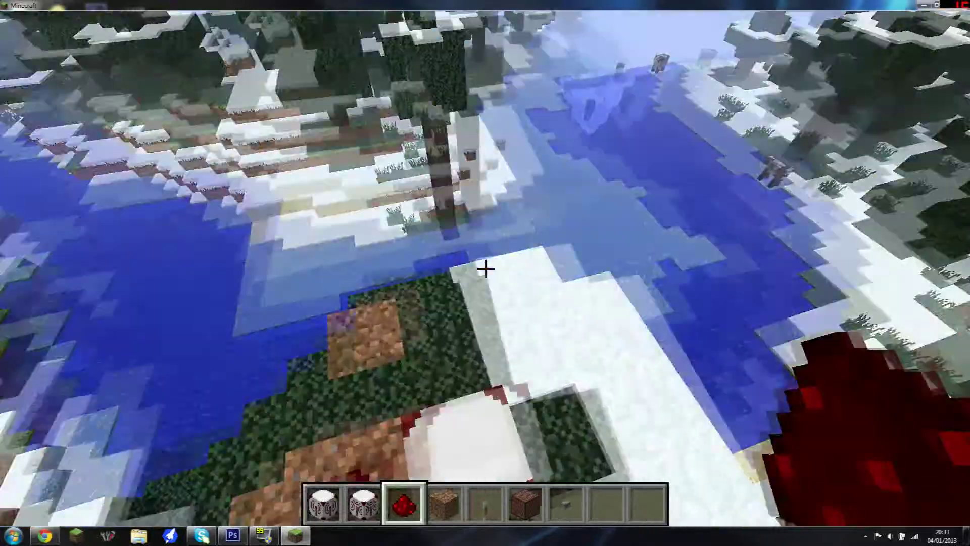
pyautogui.press('w')
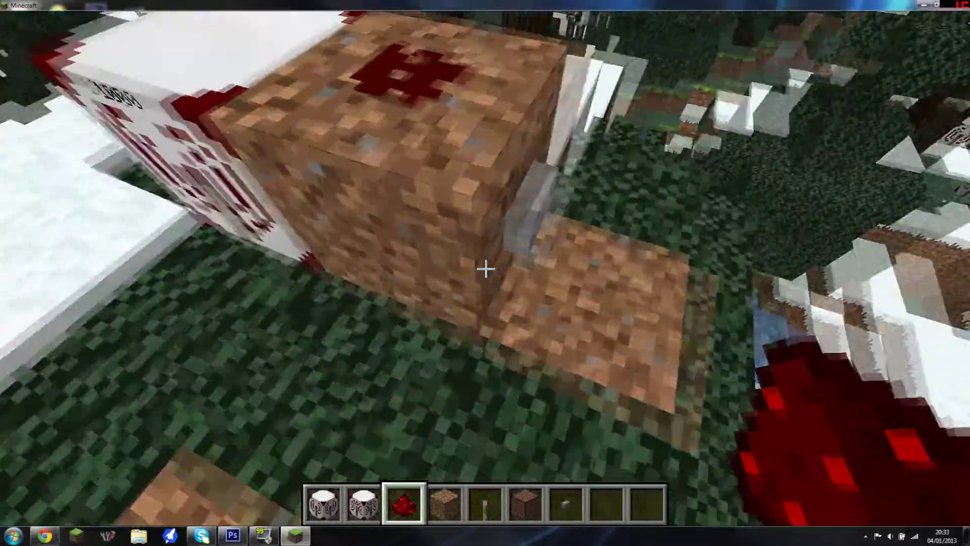
pyautogui.press('7')
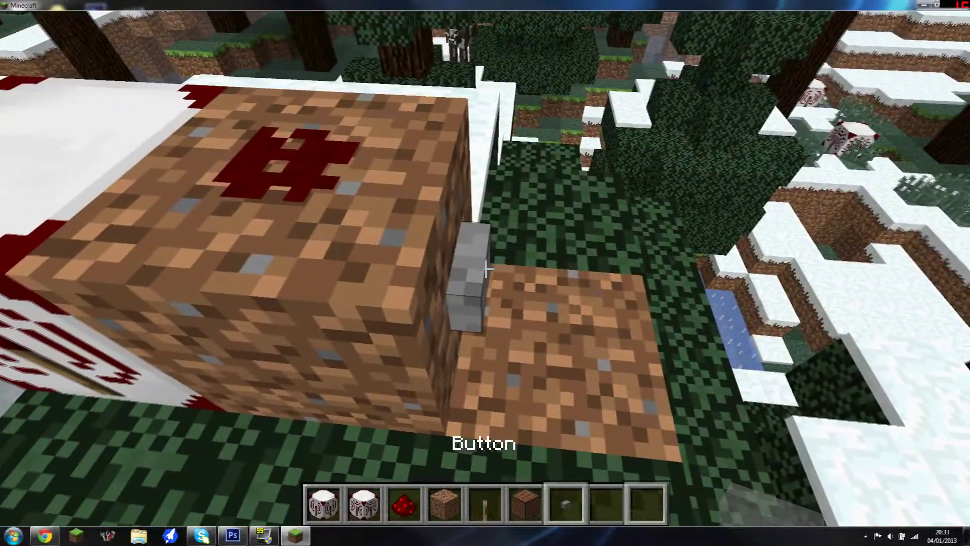
pyautogui.press('9')
pyautogui.rightClick(486, 271)
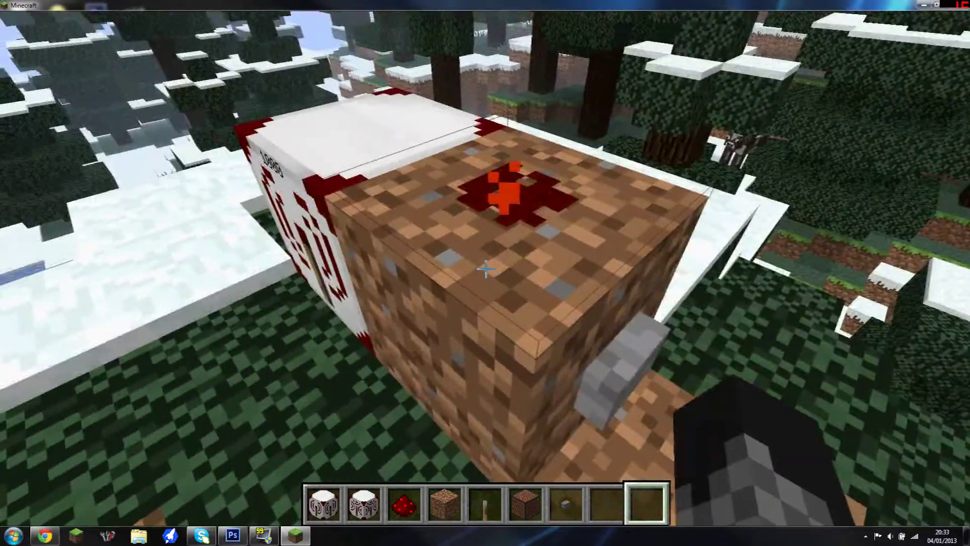
# Step: Fly across to the receiver and redstone line beside the note blocks
pyautogui.press('s')
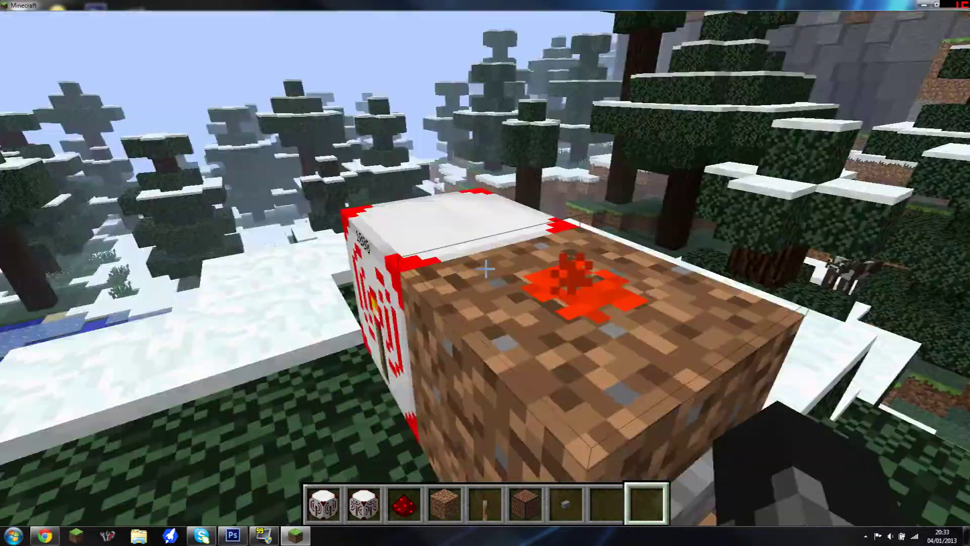
pyautogui.press('w')
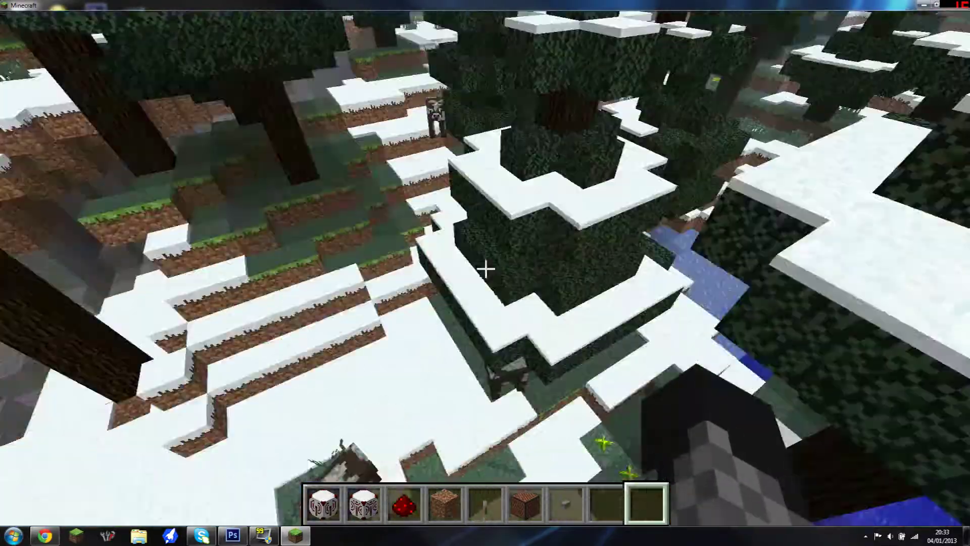
pyautogui.press('w')
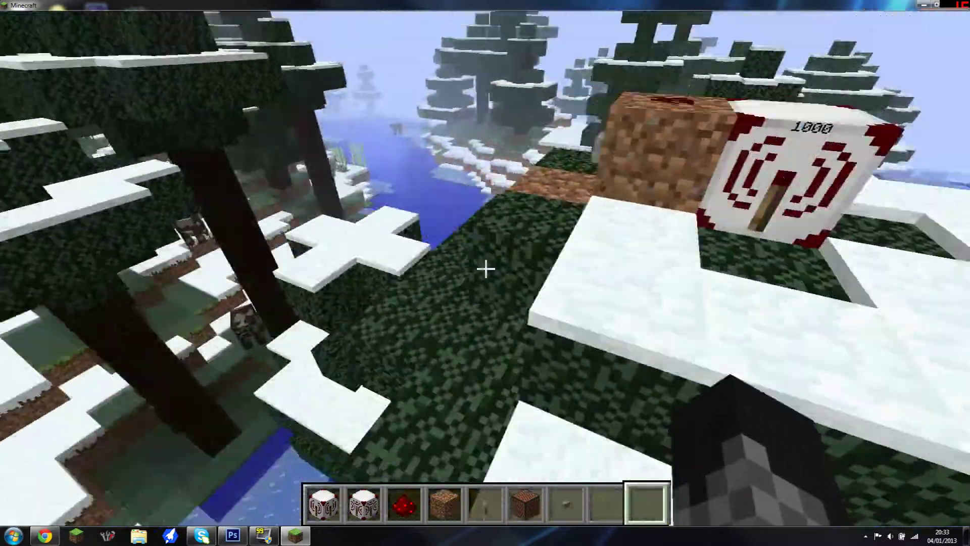
pyautogui.press('w')
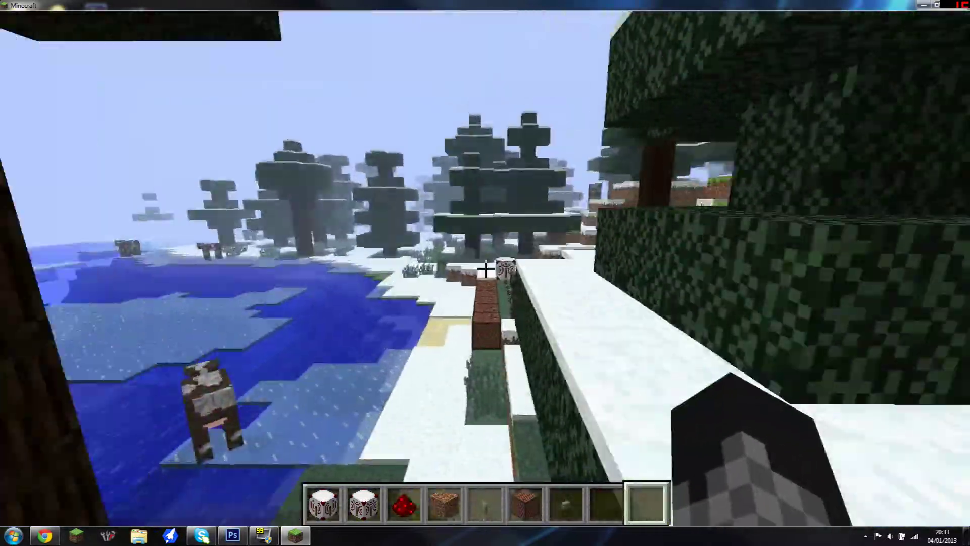
pyautogui.press('w')
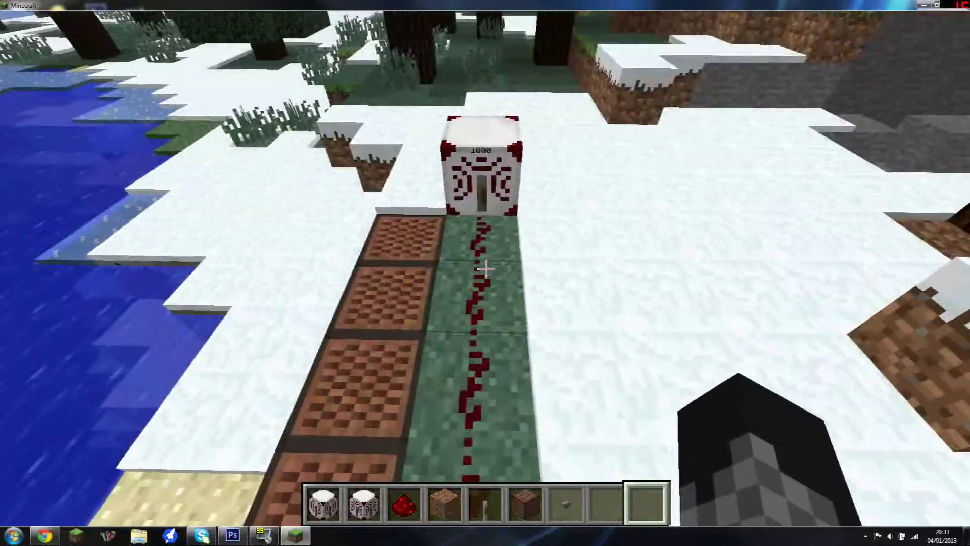
pyautogui.press('w')
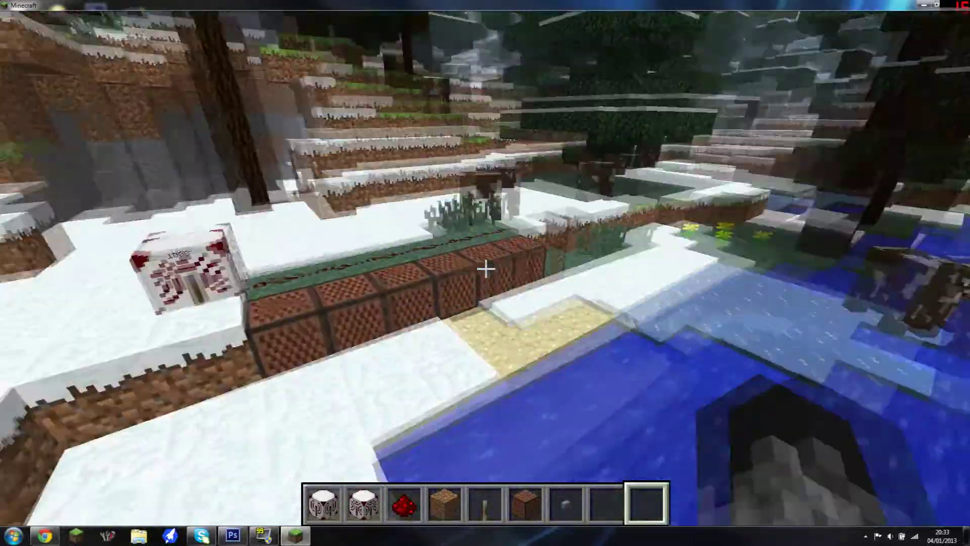
# Step: Replace the block at the note-block line's end with a Wireless Receiver
pyautogui.press('w')
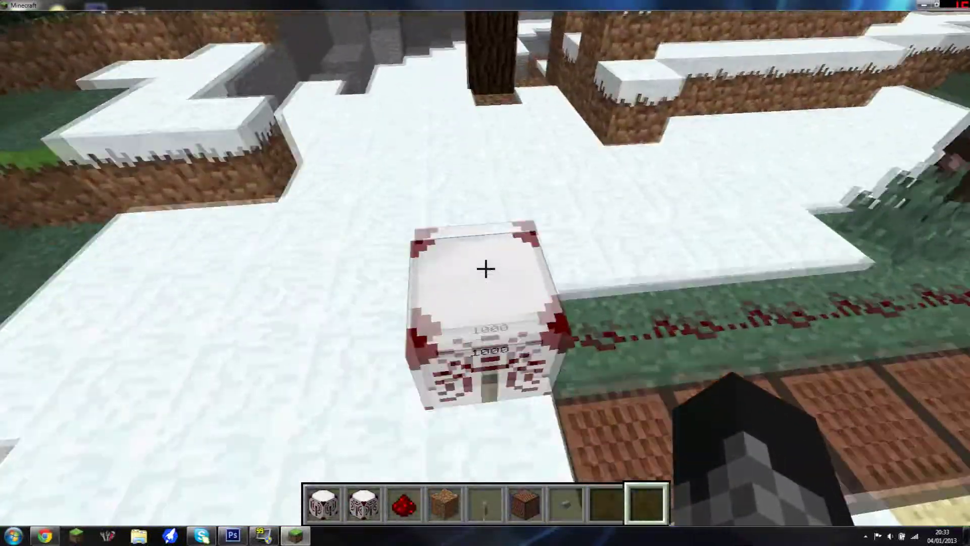
pyautogui.click(485, 269)
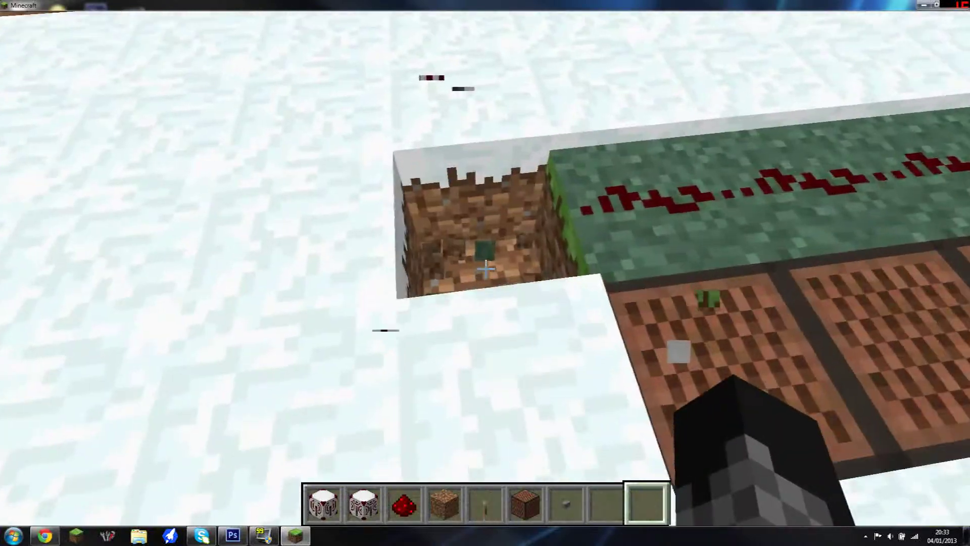
pyautogui.press('2')
pyautogui.rightClick(486, 269)
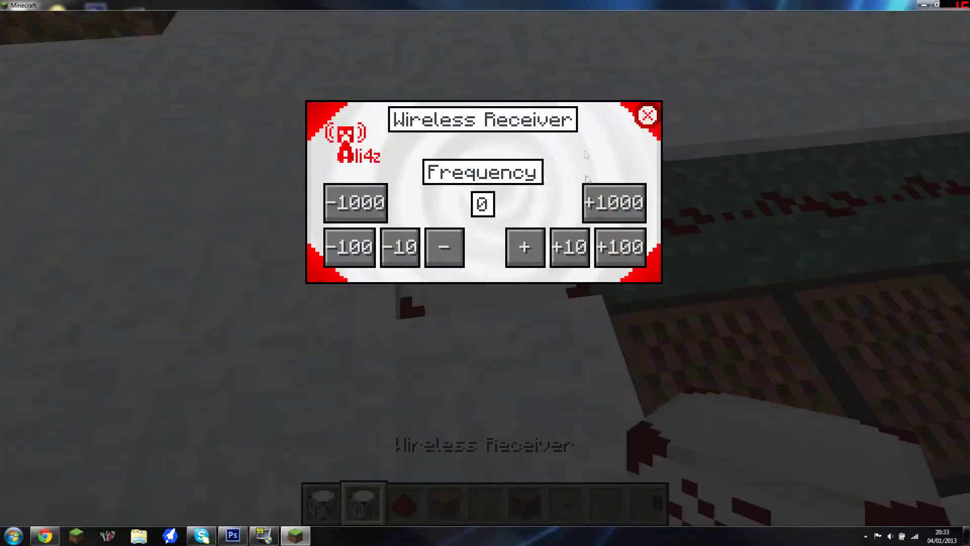
pyautogui.press('Escape')
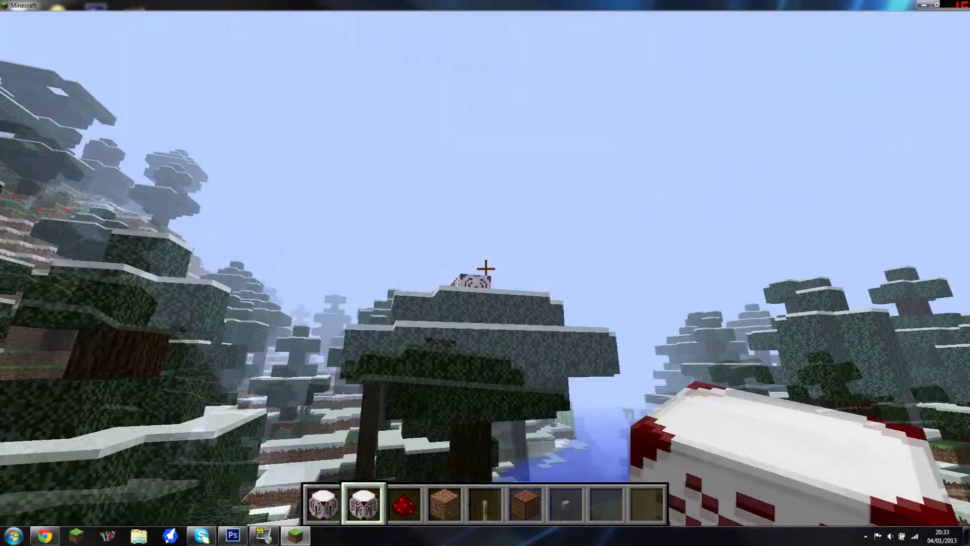
# Step: Switch the lever on so the receivers are powered, then pause the game
pyautogui.press('w')
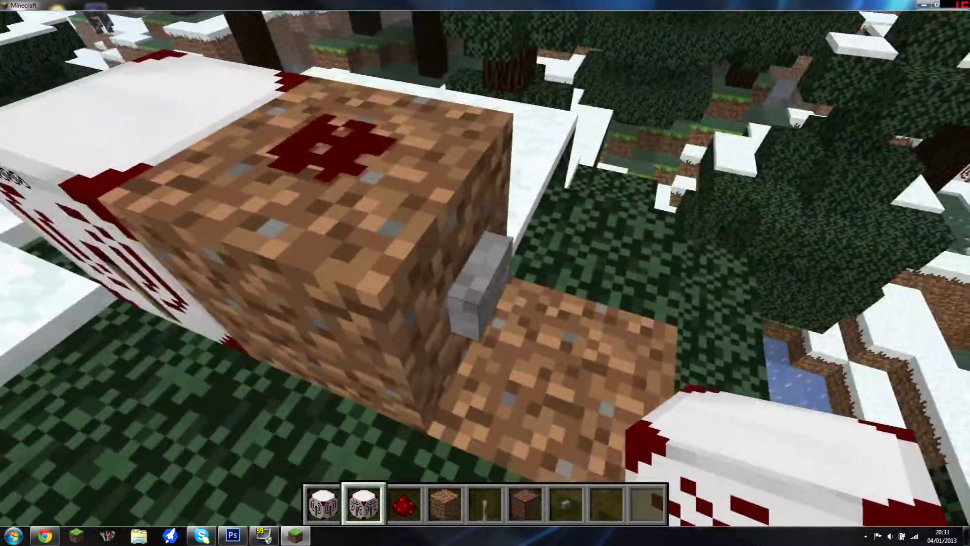
pyautogui.rightClick(485, 269)
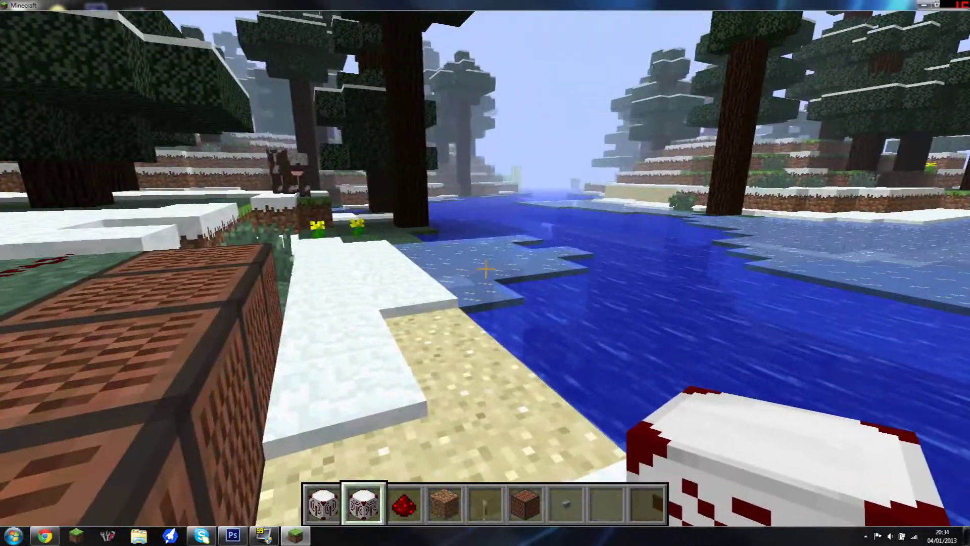
pyautogui.press('Escape')
# Step: Choose Save and Quit to Title from the pause menu
pyautogui.click(455, 369)
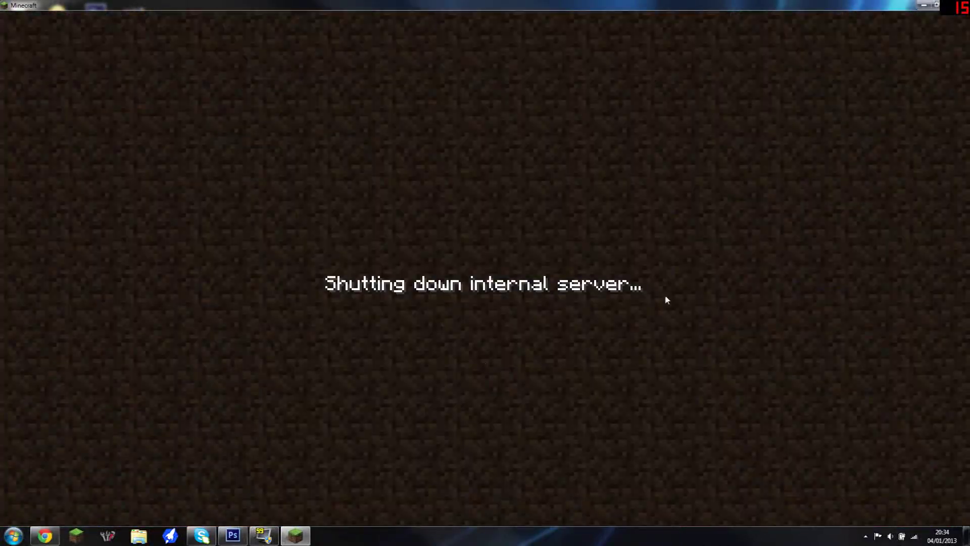